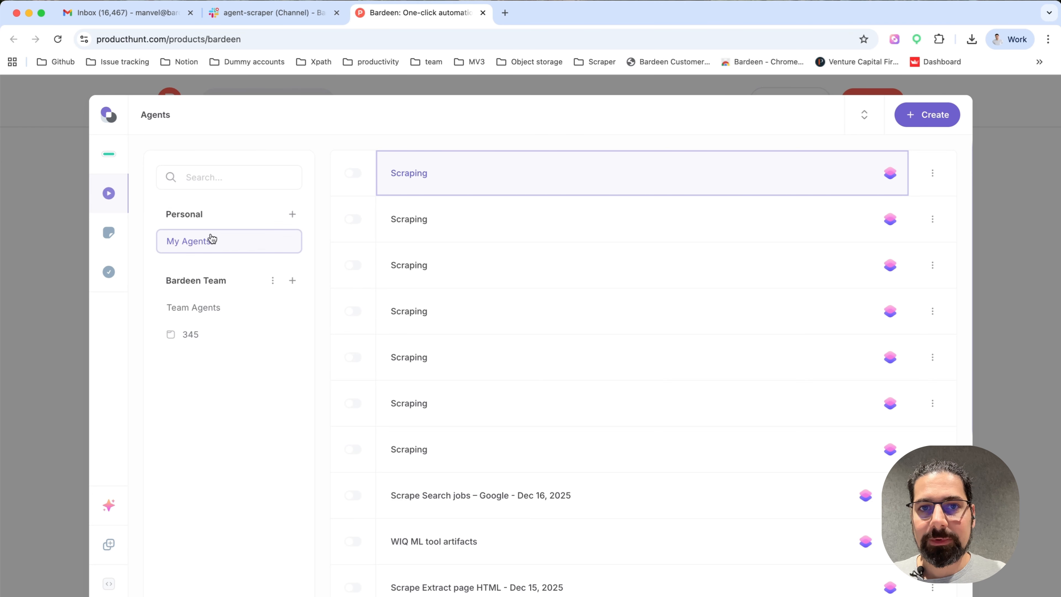
Step: Create a new agent that scrapes the web with a scraper template
left_click(939, 121)
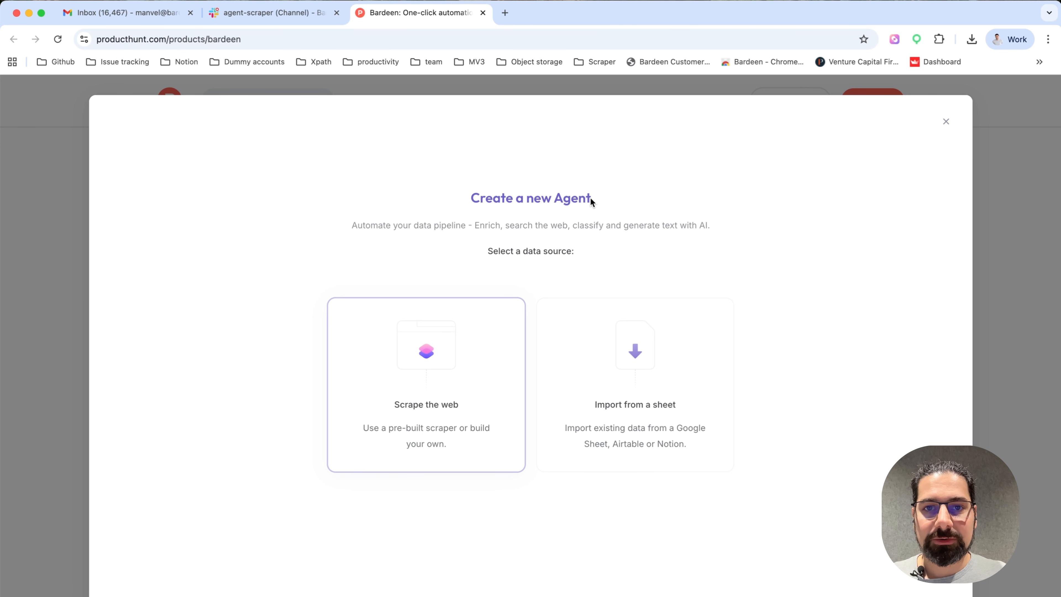
left_click(422, 385)
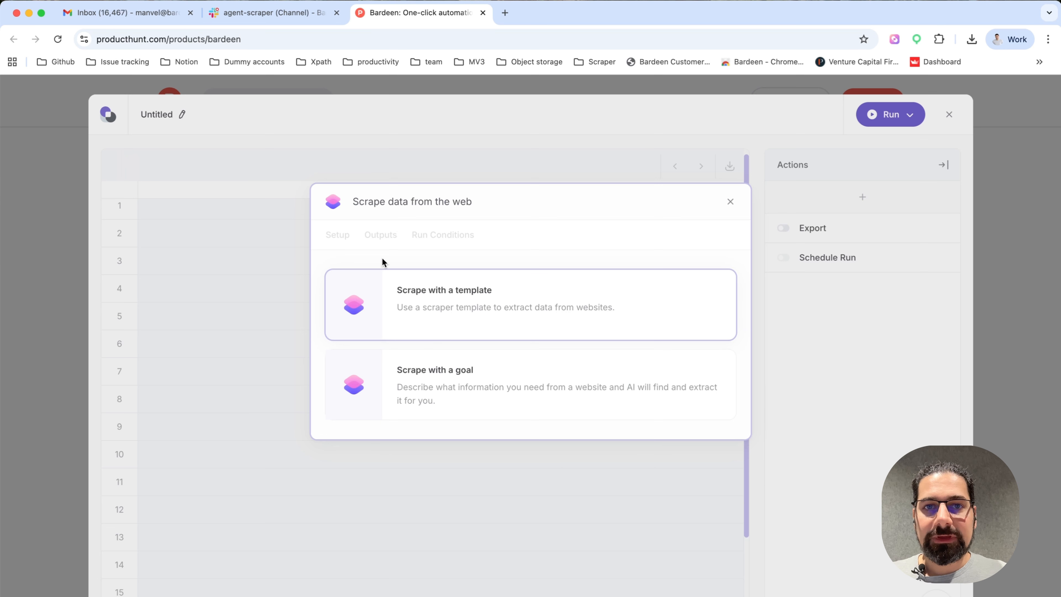
left_click(437, 296)
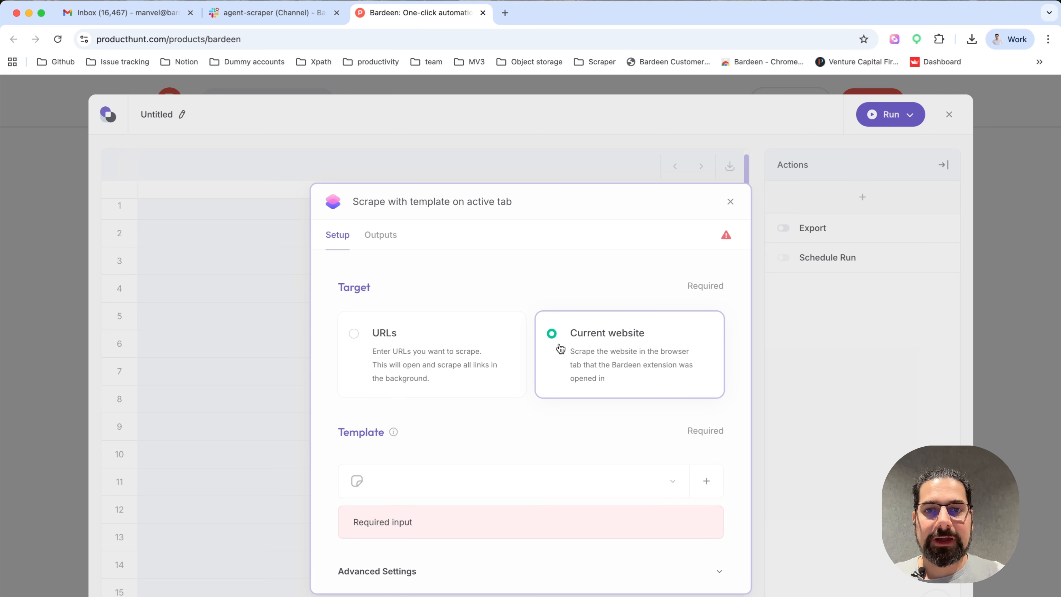
Step: Start building a custom scraper template on the focused Bardeen Product Hunt page instead of using the pre-built one
left_click(707, 482)
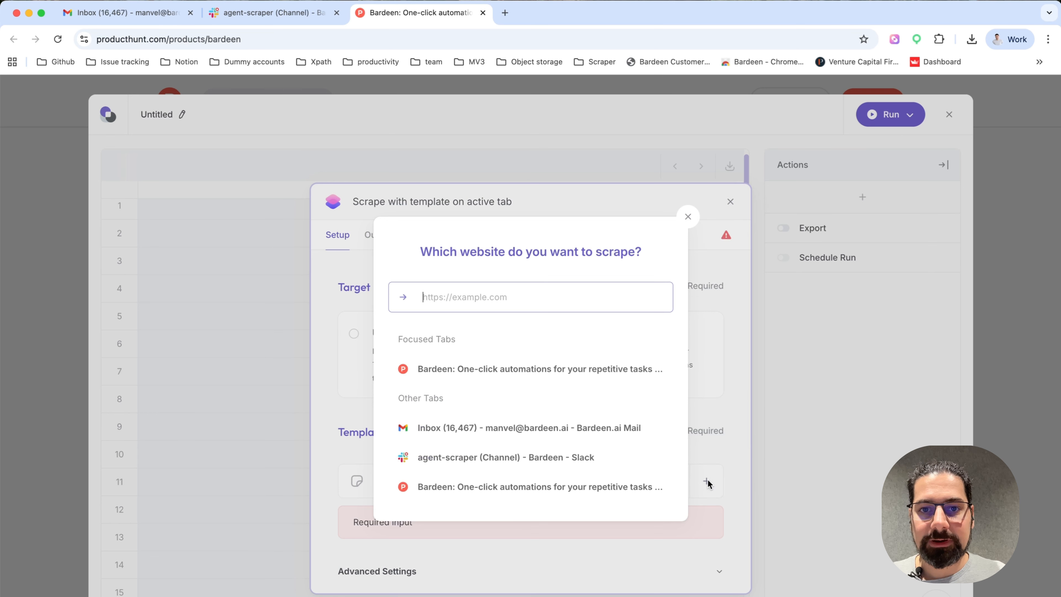
left_click(566, 372)
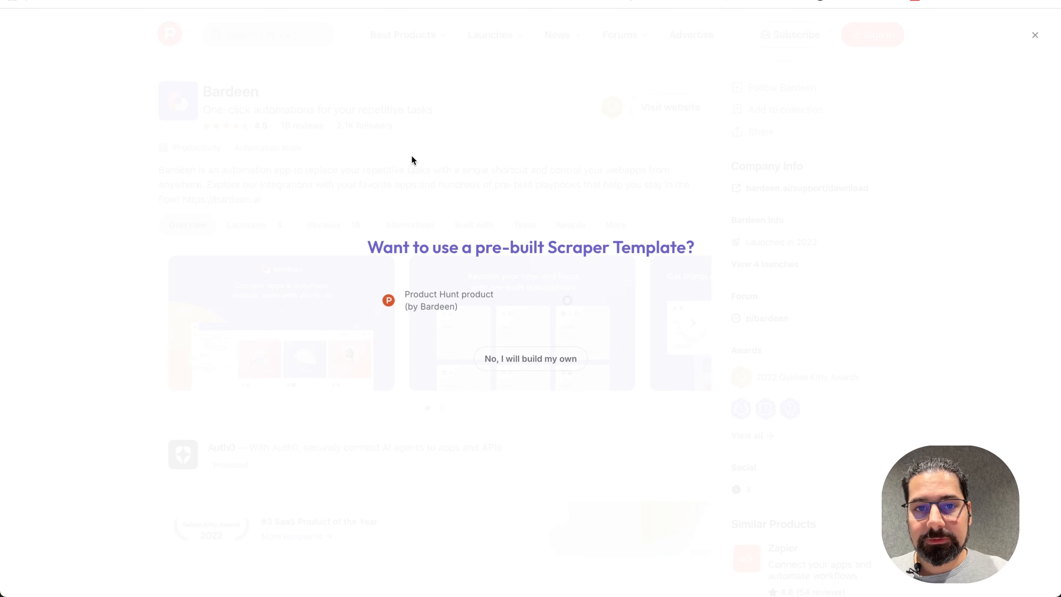
left_click(534, 360)
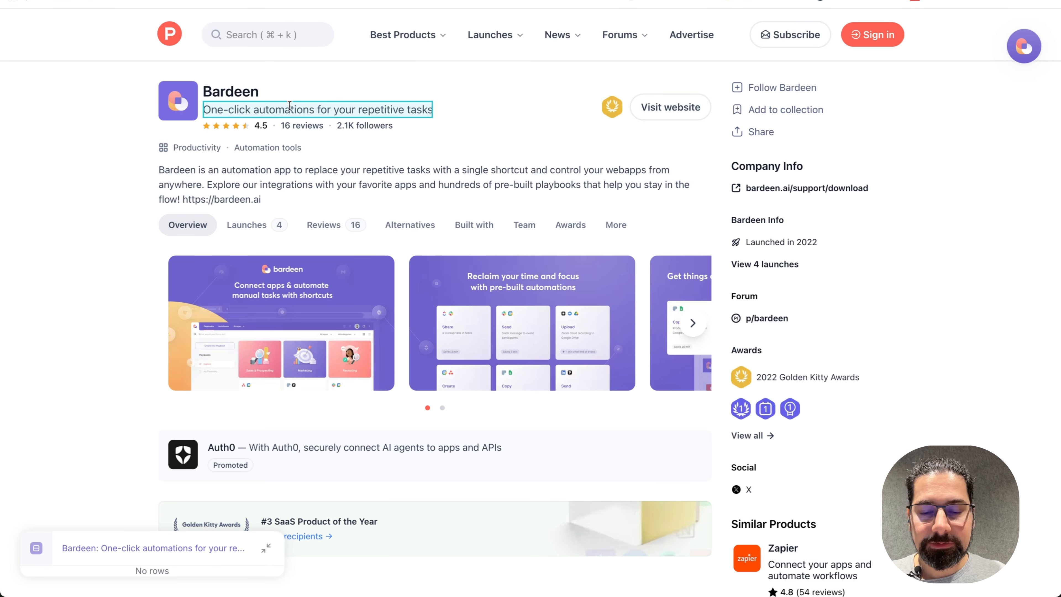
Step: Capture the text of the product title "Bardeen" as a field called Name
left_click(256, 96)
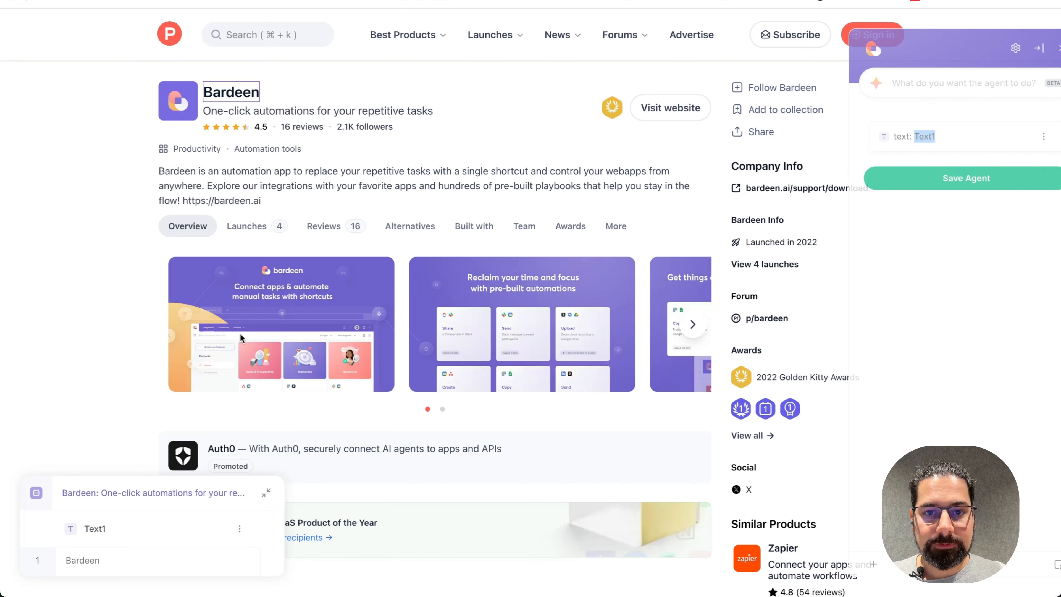
left_click(239, 335)
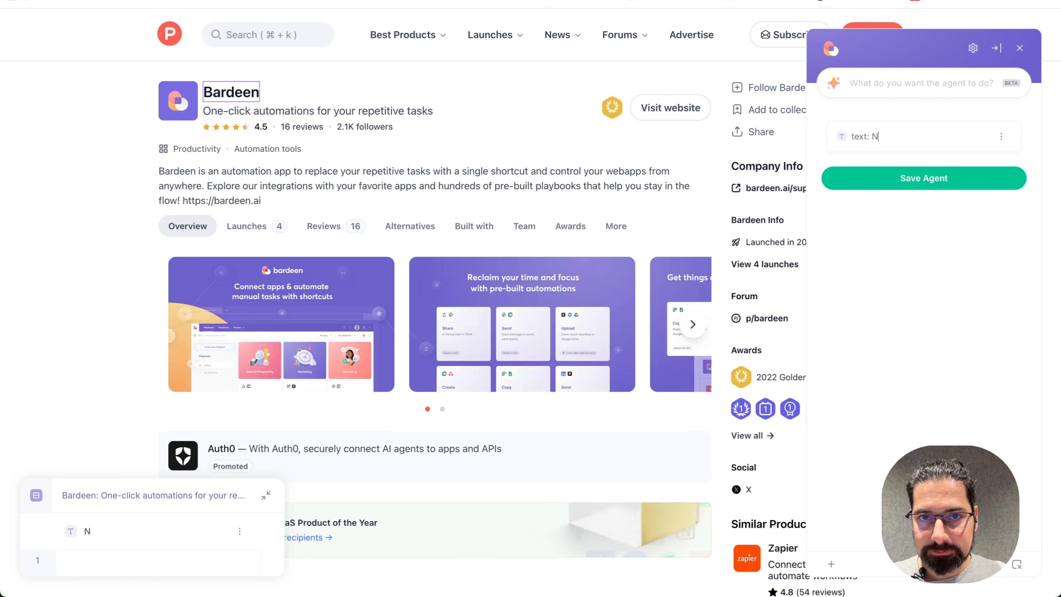
type("Name")
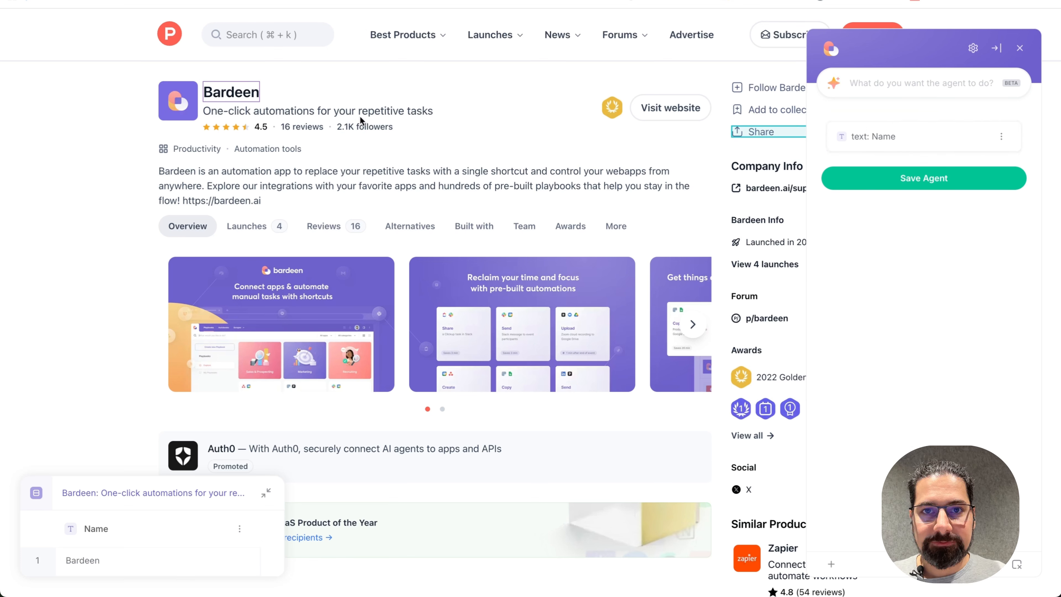
Step: Extract the text of the tagline under the product title and name that field Description
left_click(349, 112)
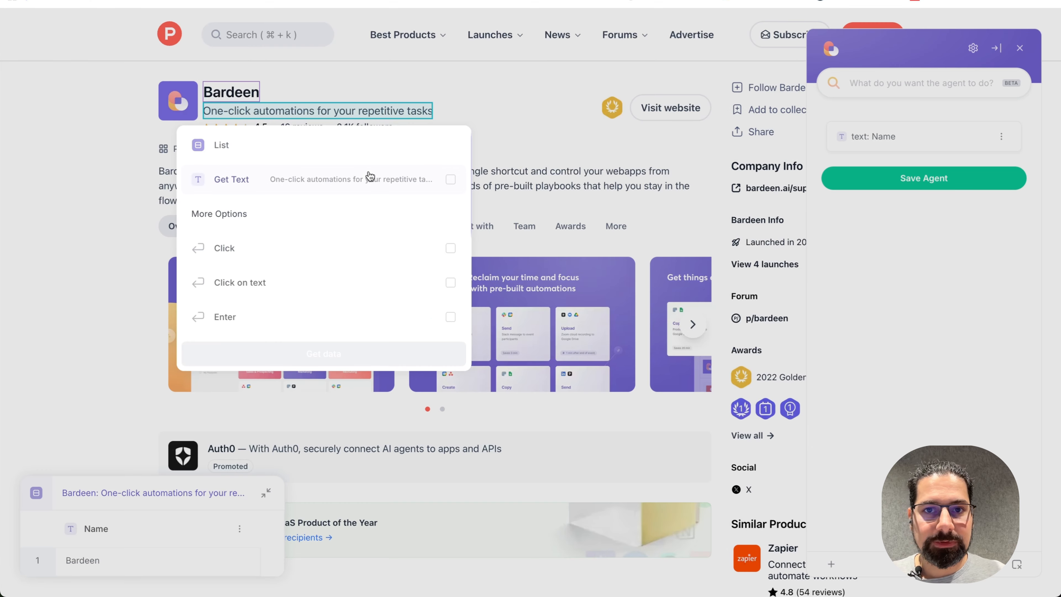
left_click(372, 178)
left_click(328, 352)
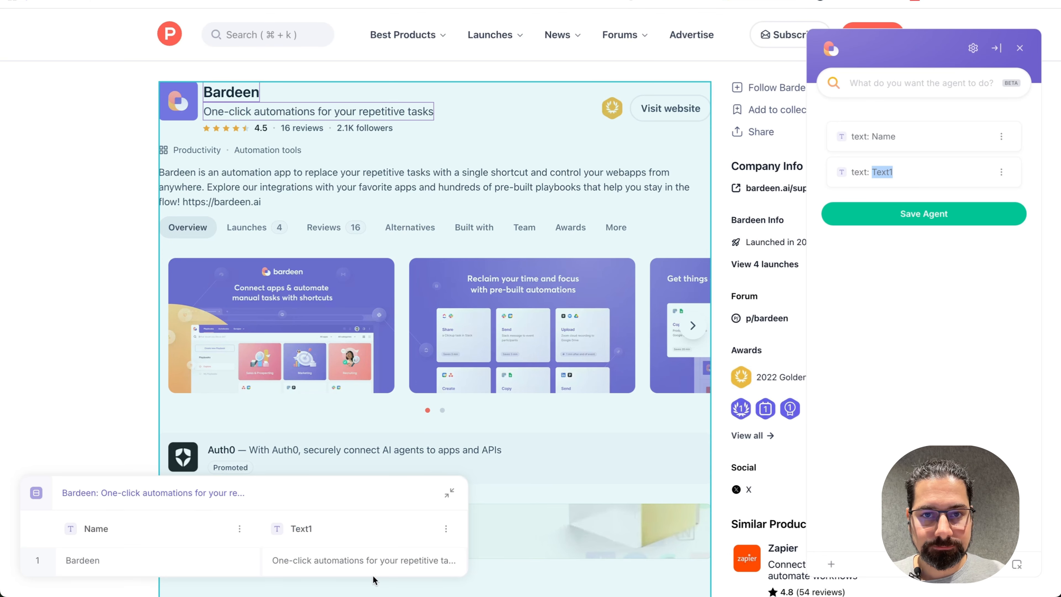
double_click(312, 530)
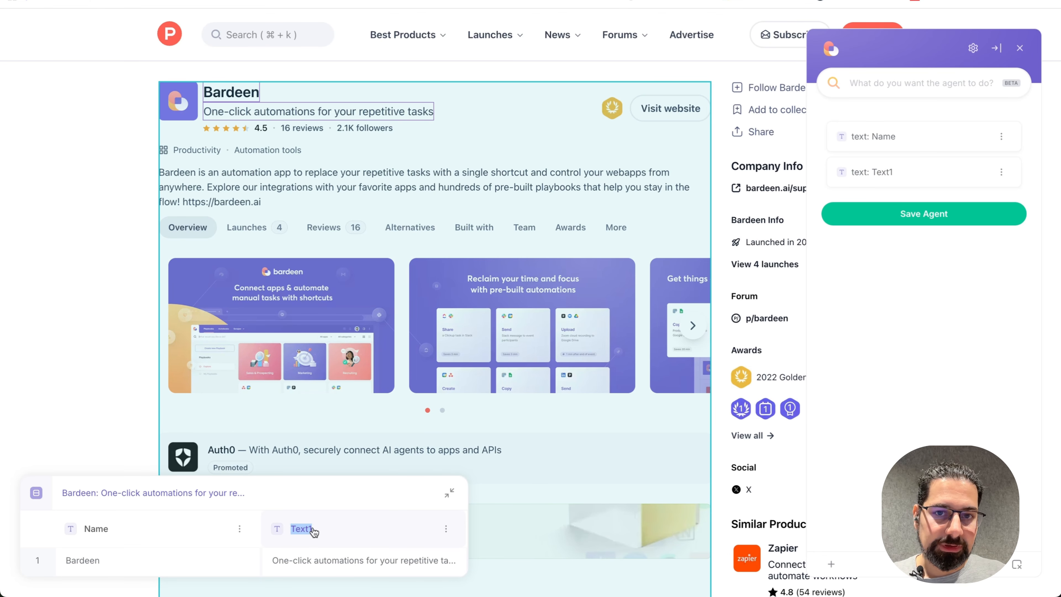
type("Description")
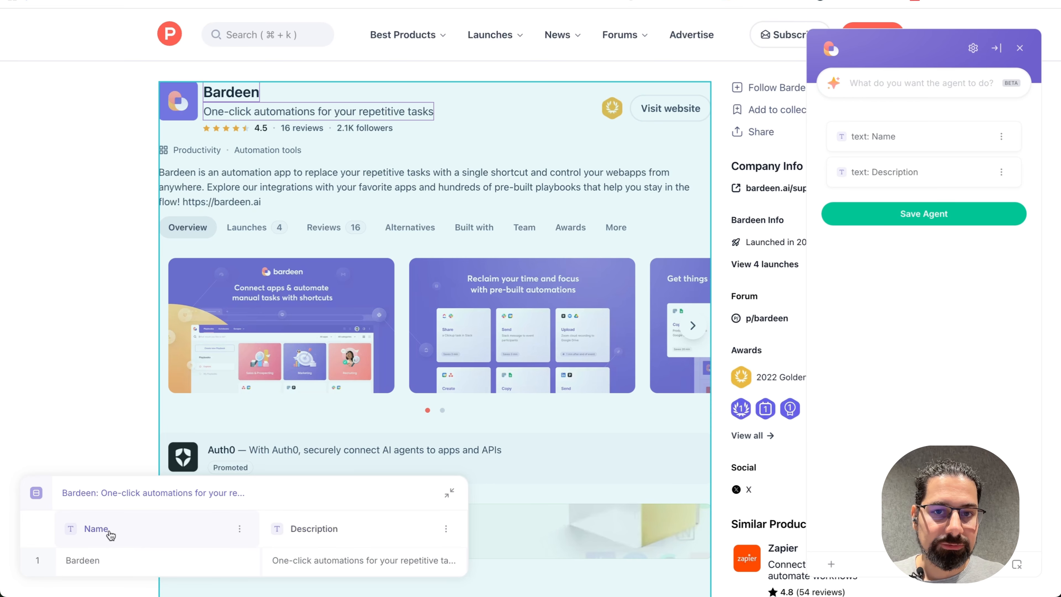
double_click(97, 529)
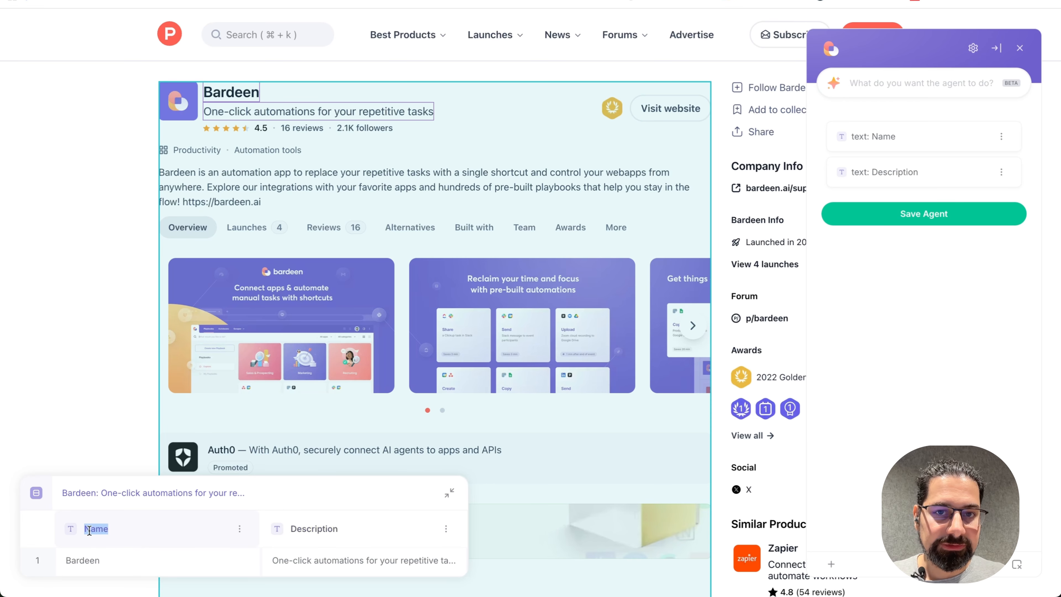
double_click(309, 530)
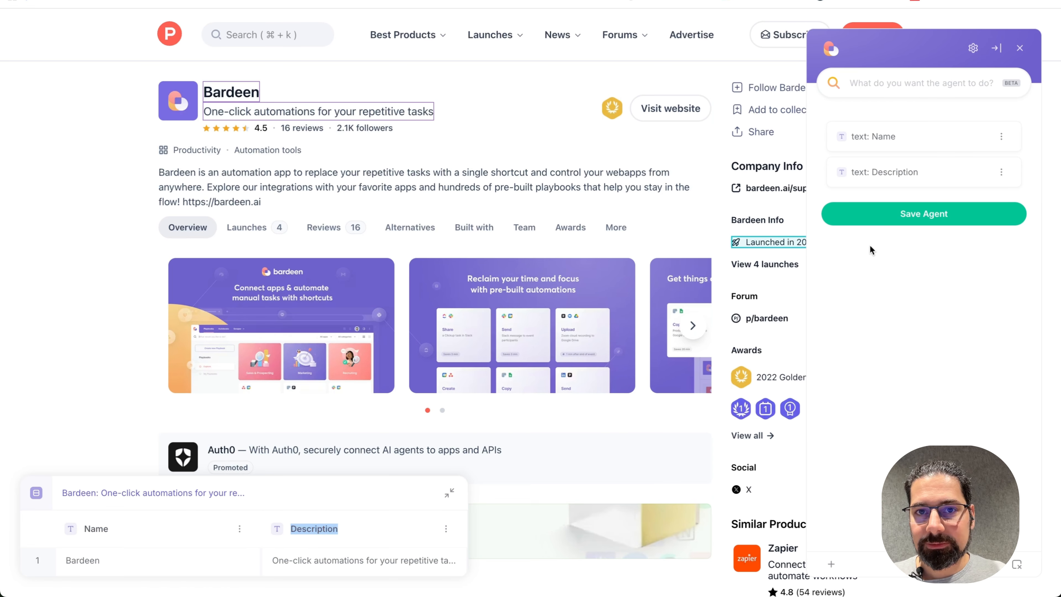
double_click(892, 172)
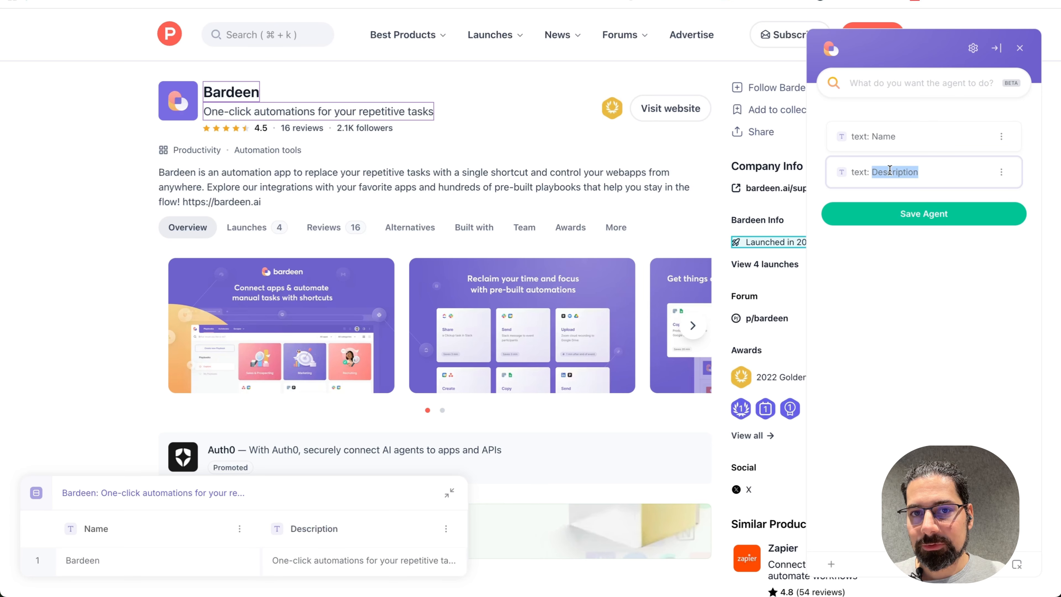
double_click(886, 137)
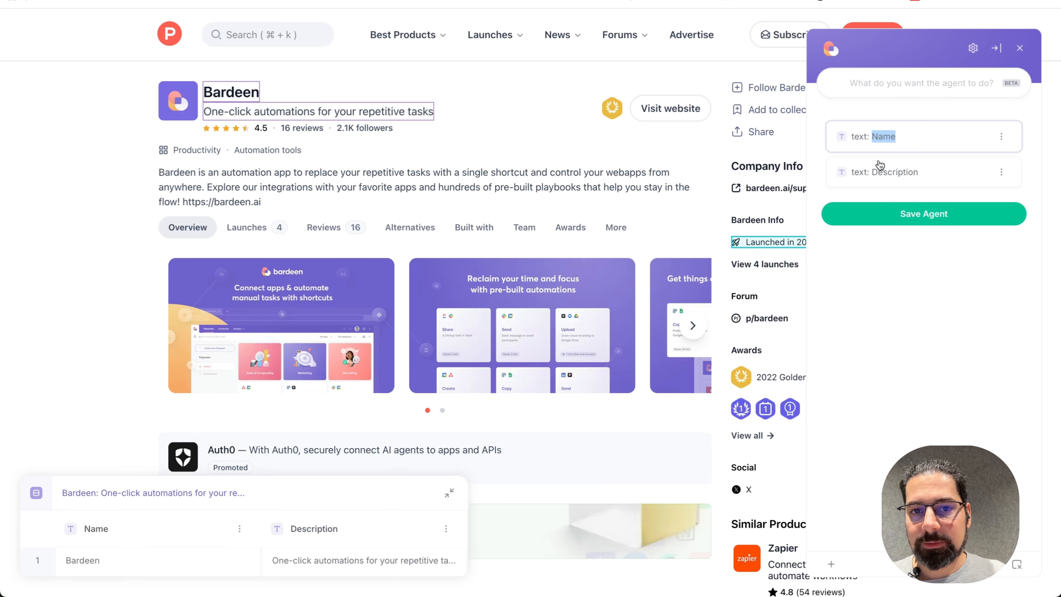
left_click(361, 117)
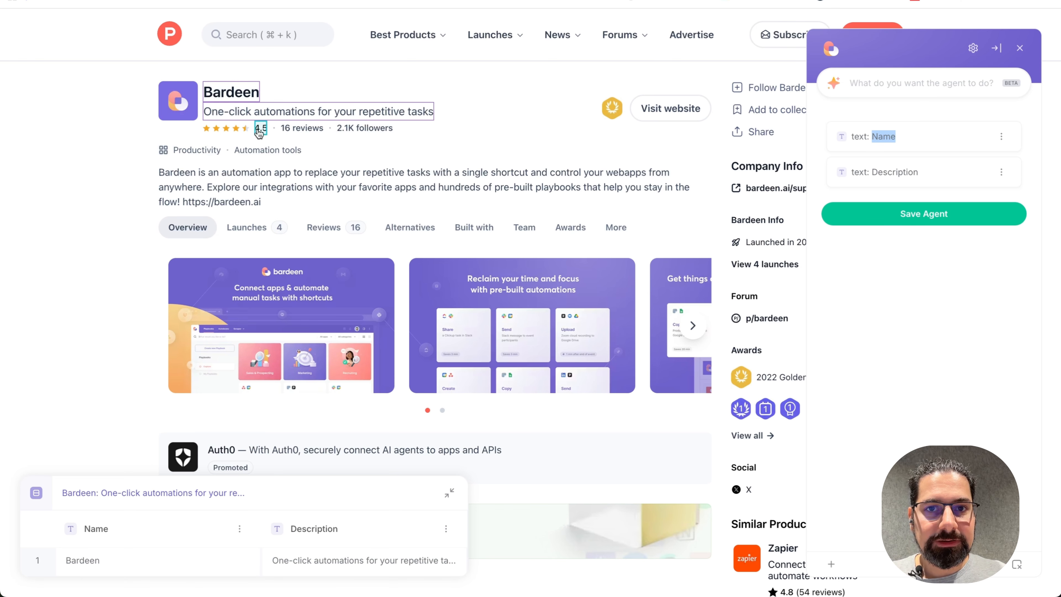
Step: Extract the text of the product's rating score beside the stars and name the field Rating
left_click(259, 130)
left_click(295, 204)
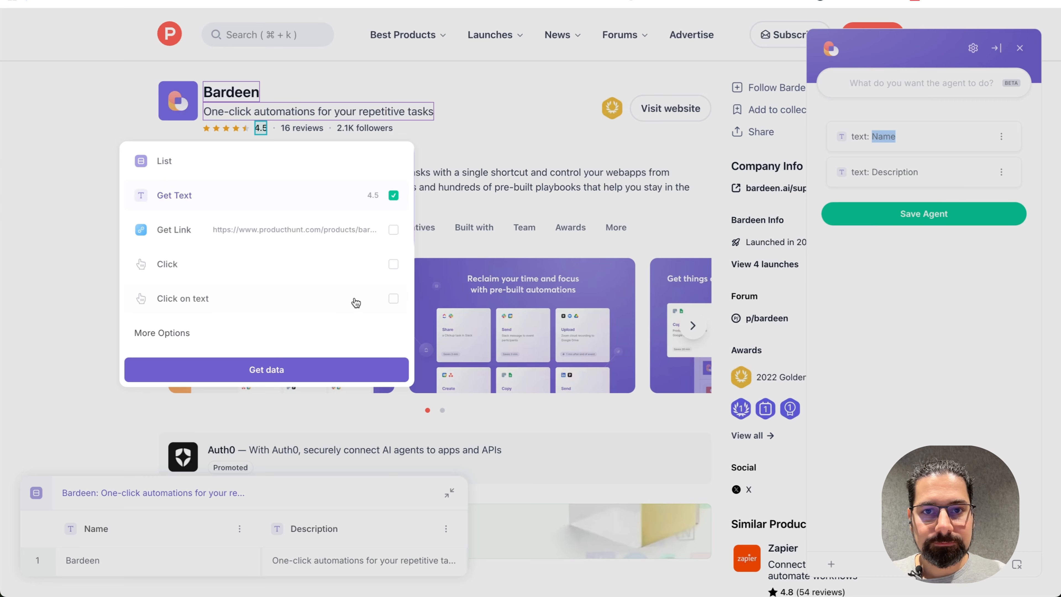
left_click(335, 378)
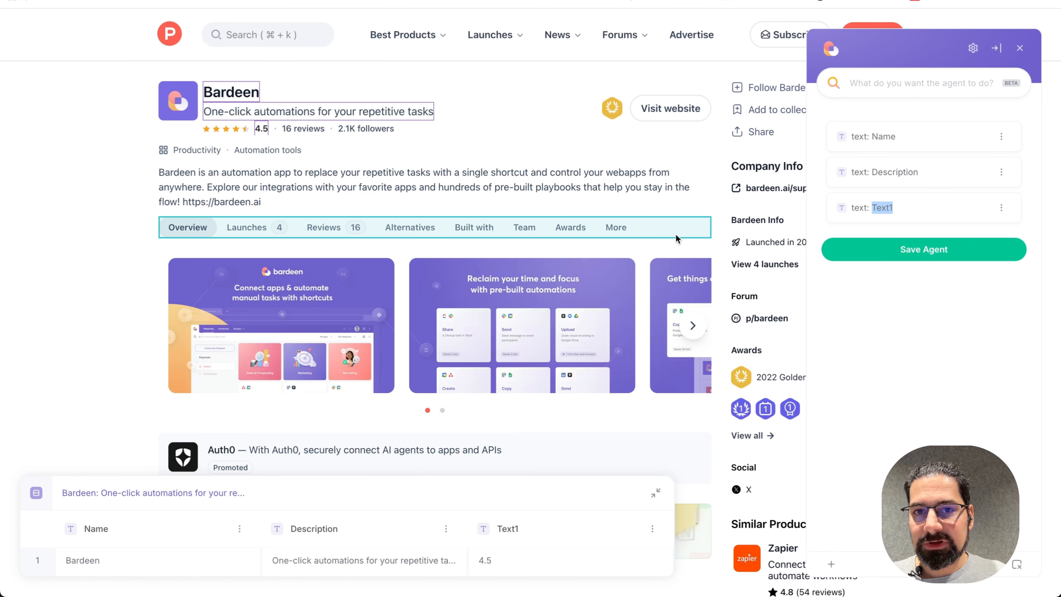
type("Rat")
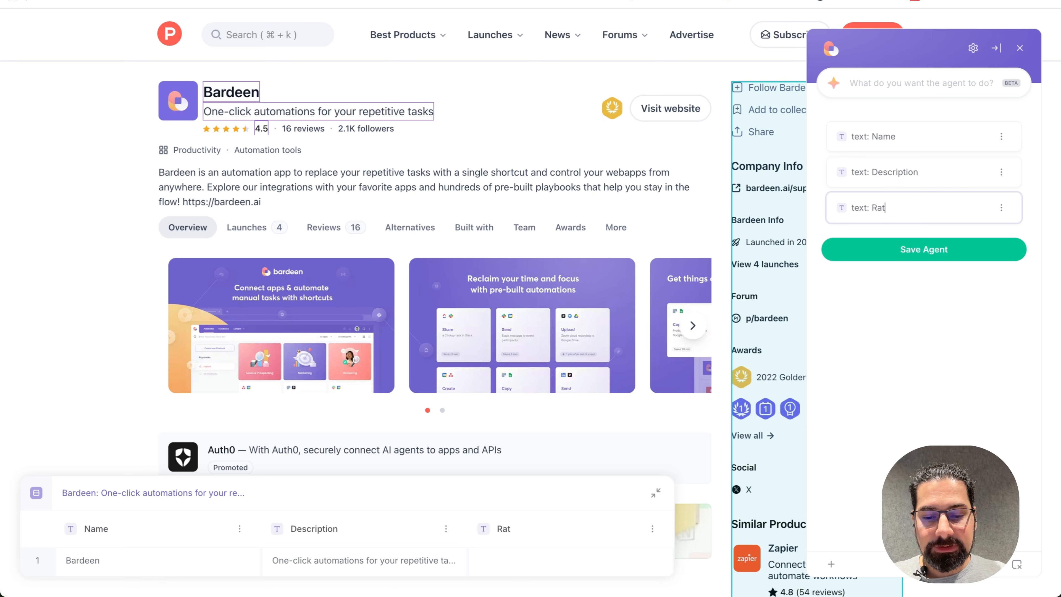
type("ing")
left_click(952, 302)
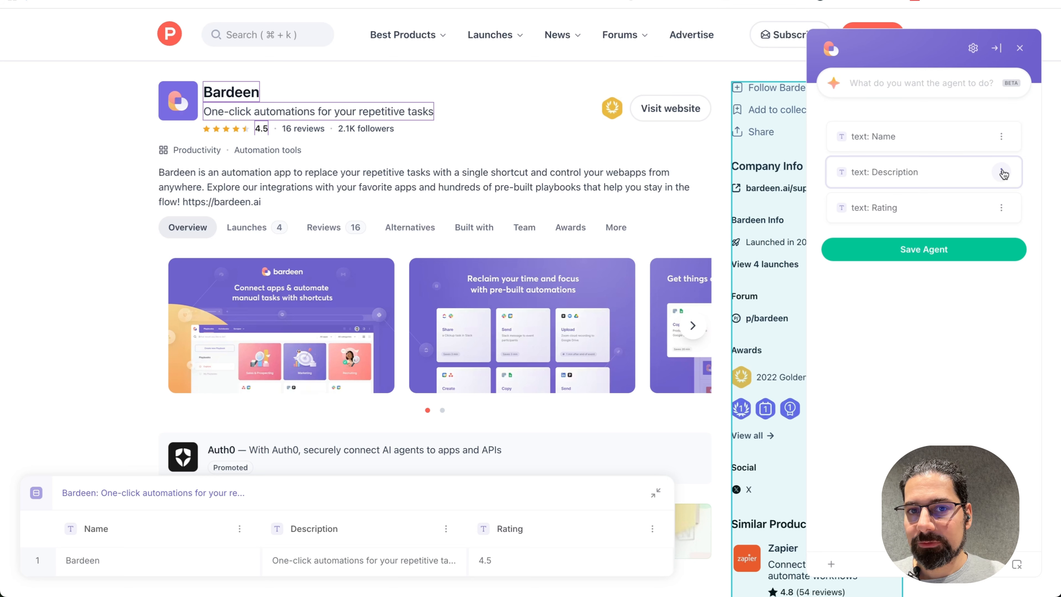
Step: Delete the Description field from the scraper template
left_click(1002, 173)
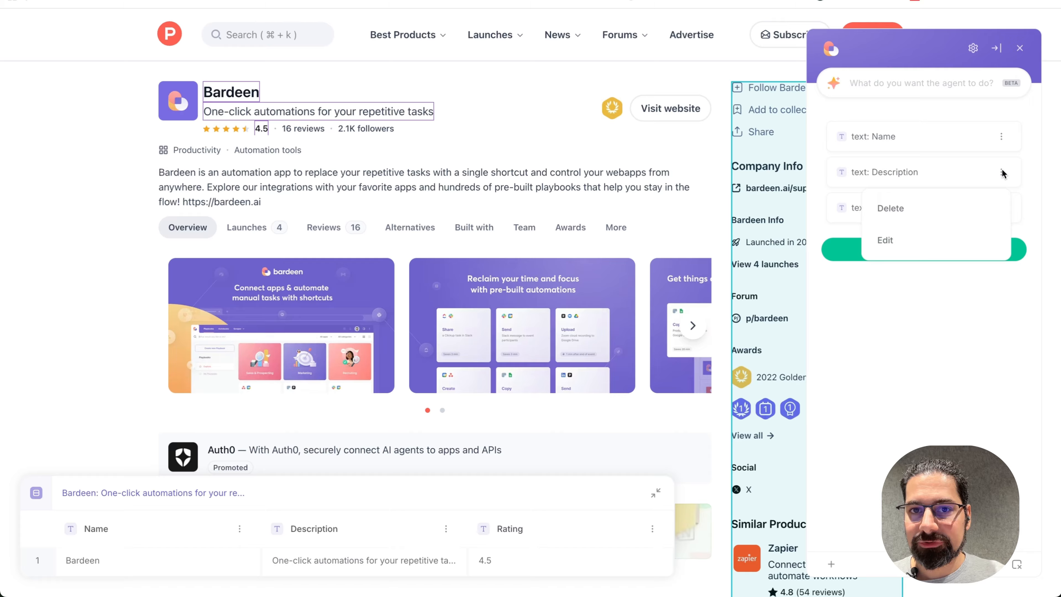
left_click(906, 215)
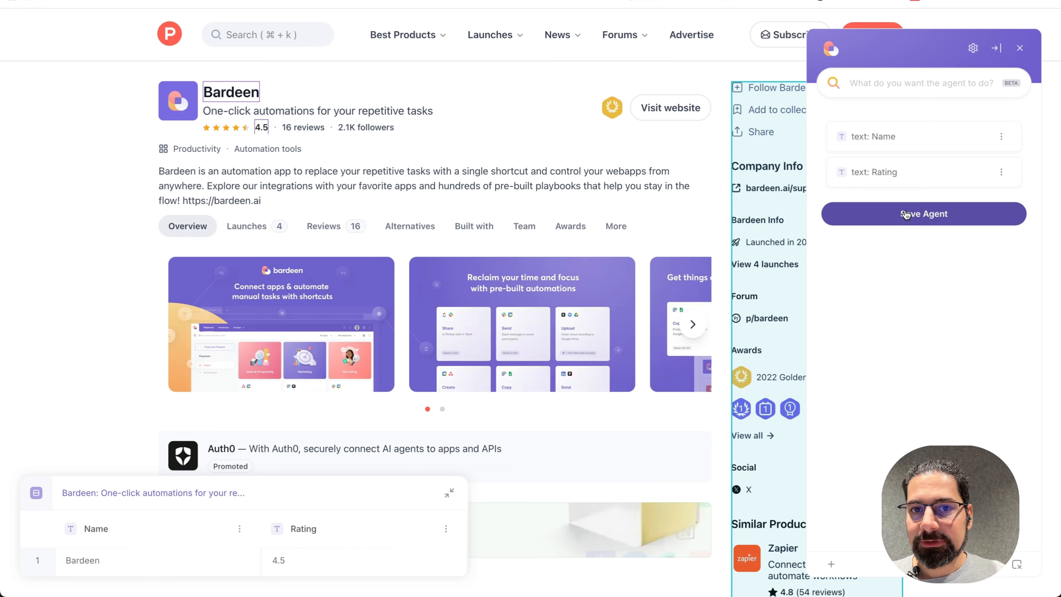
left_click(906, 215)
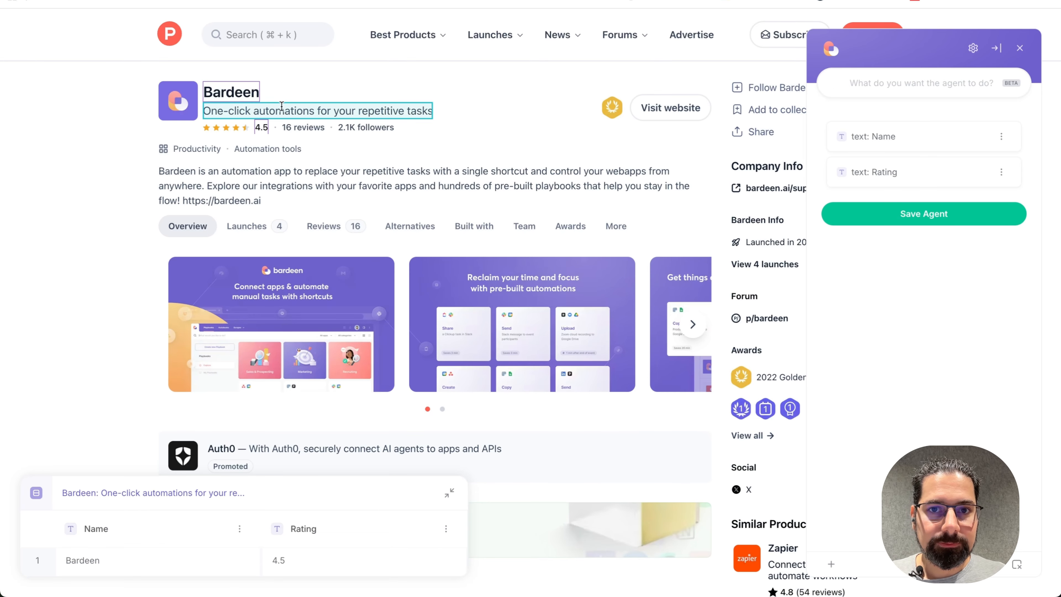
Step: Capture the tagline's text again as a Description field and move it between Name and Rating
left_click(326, 111)
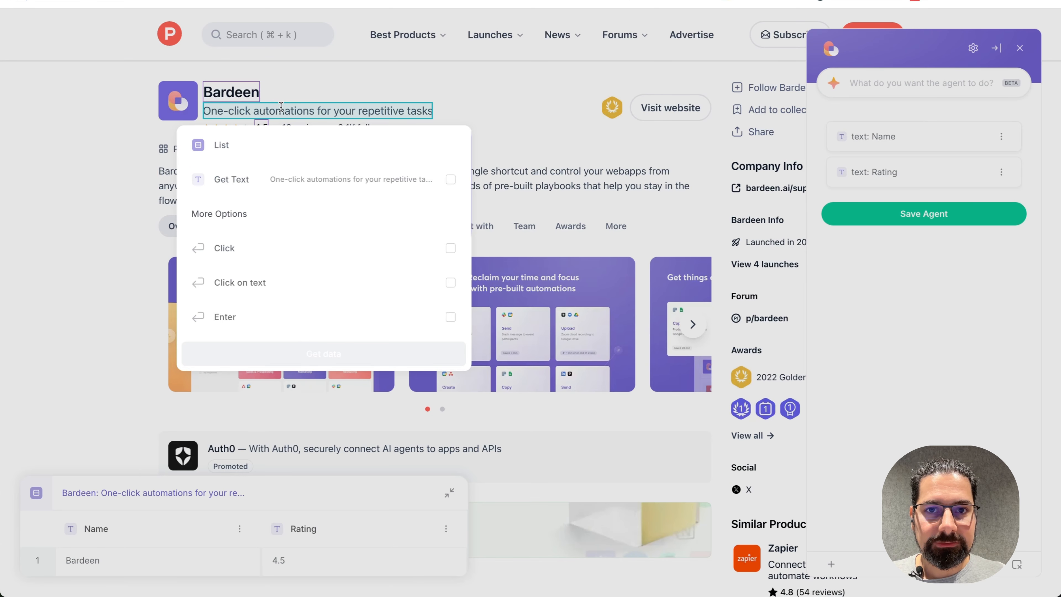
left_click(326, 182)
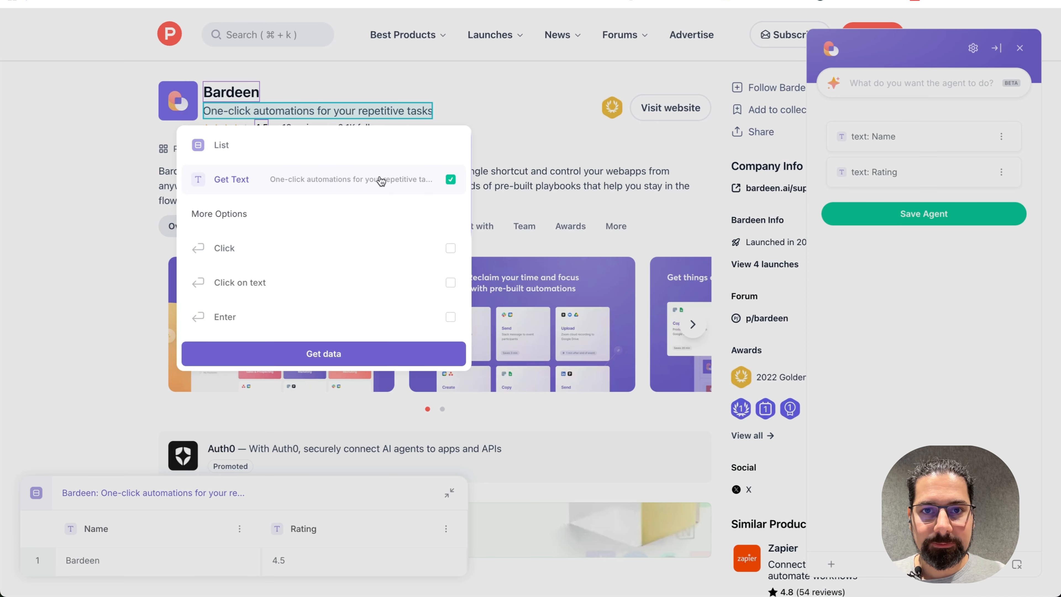
left_click(348, 357)
type("Description")
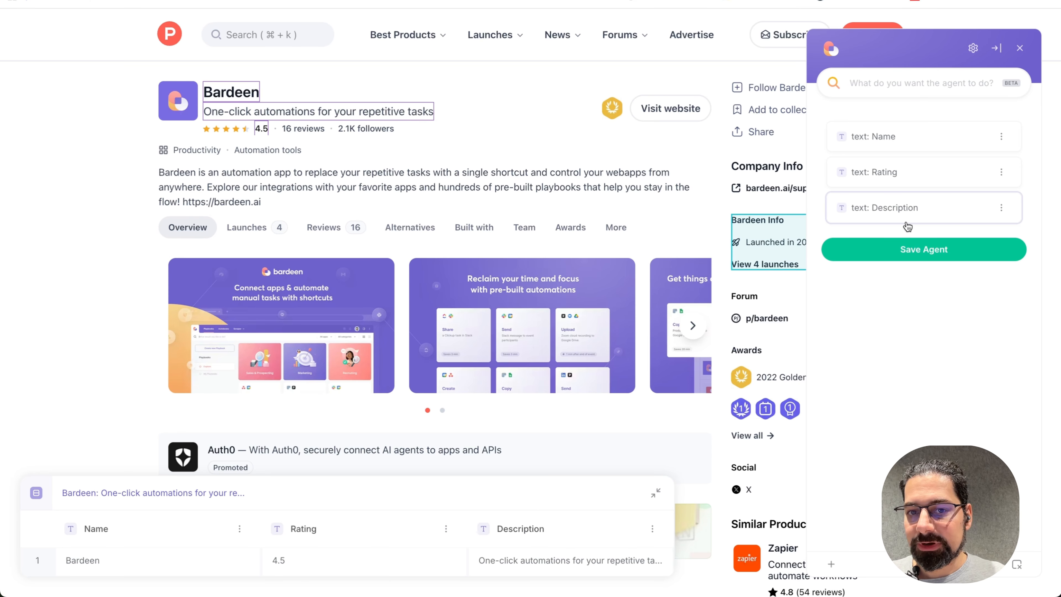
left_click_drag(908, 227, 901, 173)
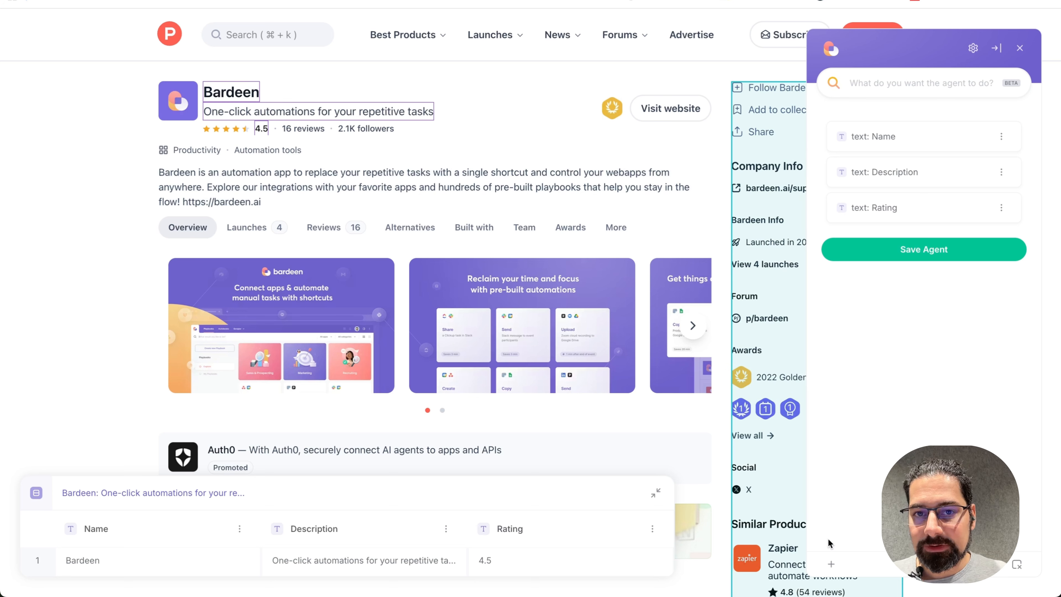
Step: Add the page link as a field and rename the scraper template "Demo single page scraper Product Hunt"
left_click(832, 564)
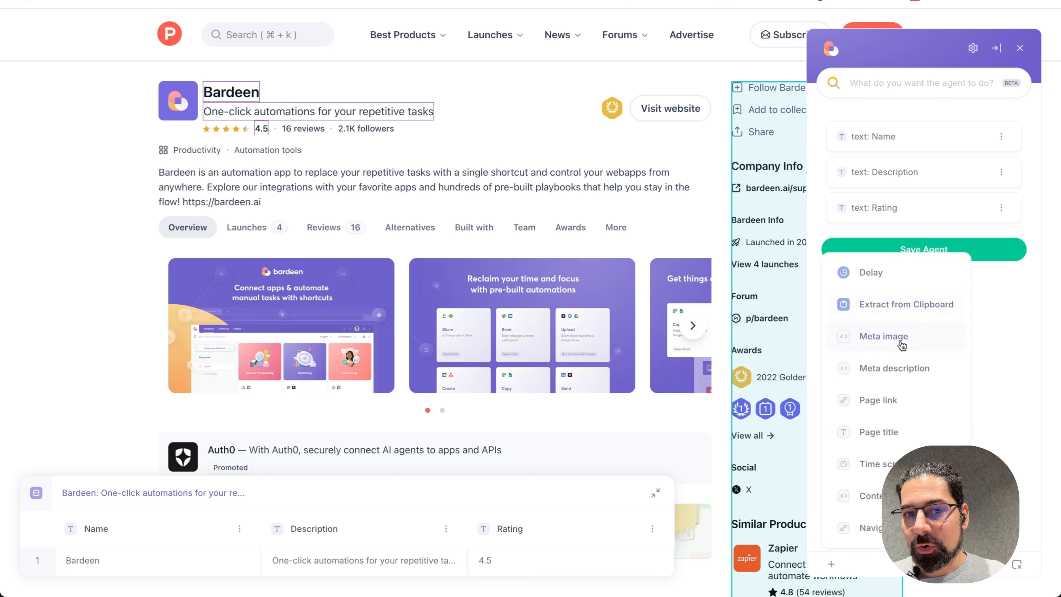
left_click(903, 400)
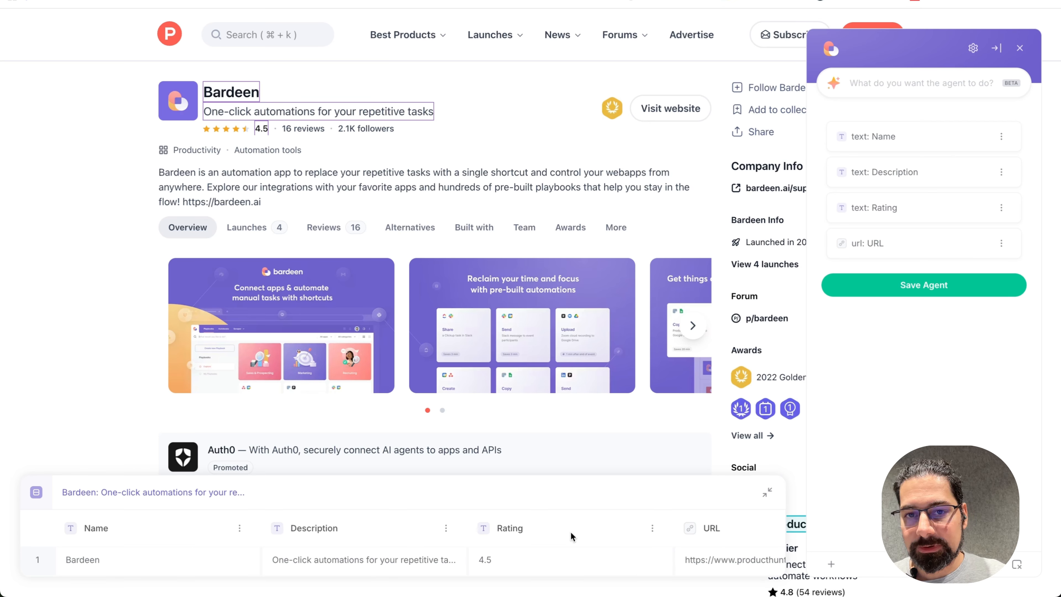
left_click(171, 493)
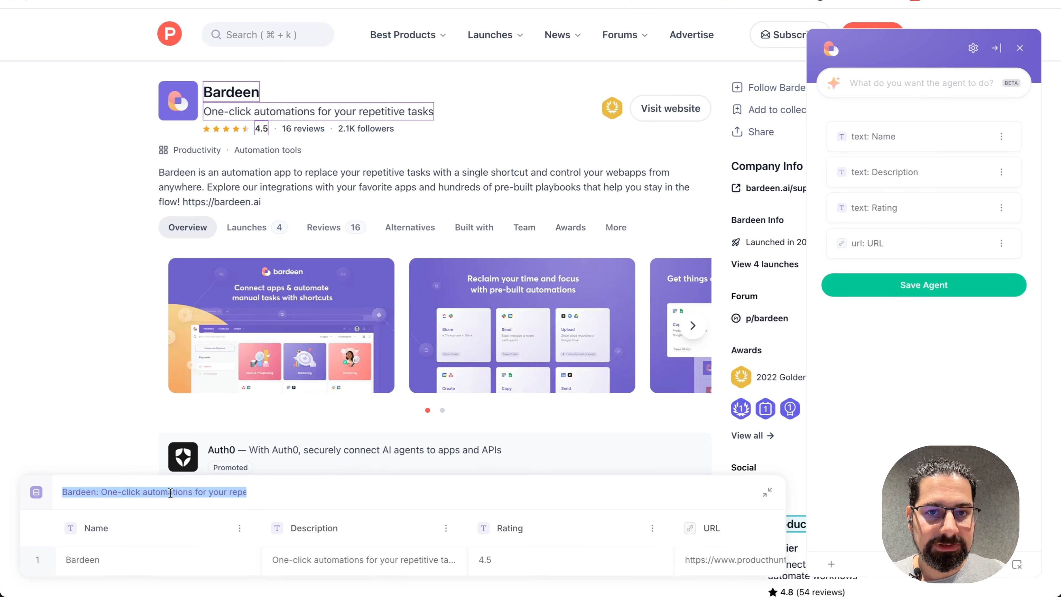
type("Dem")
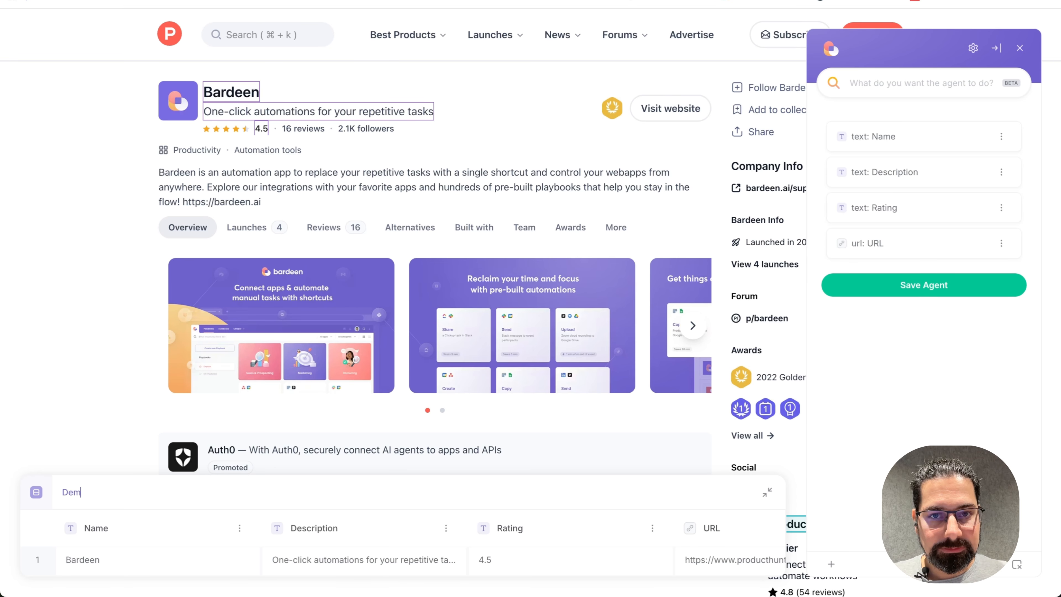
type("o single page sc")
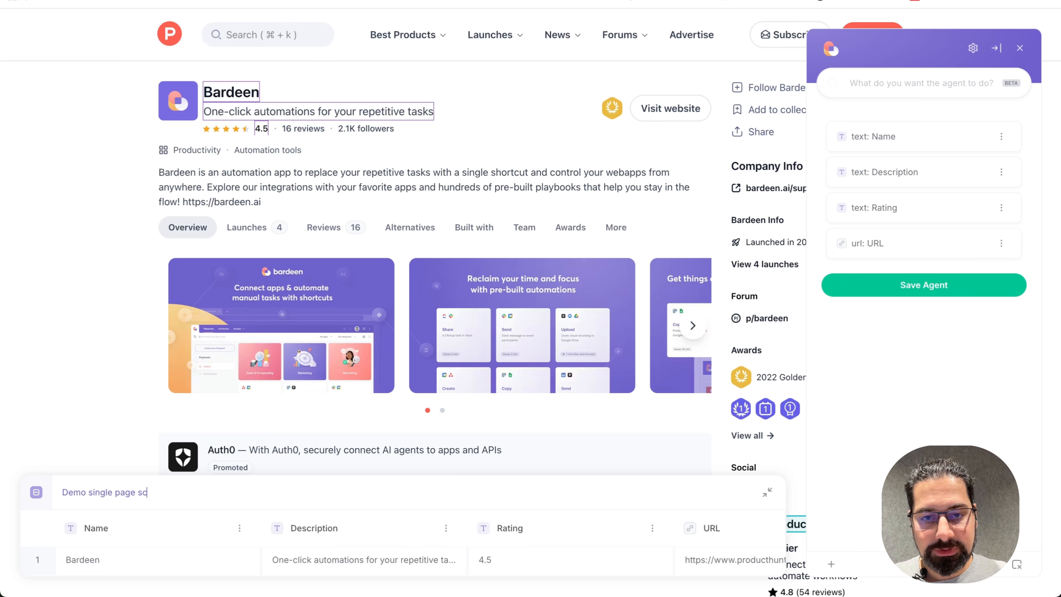
type("raper Product Hunt")
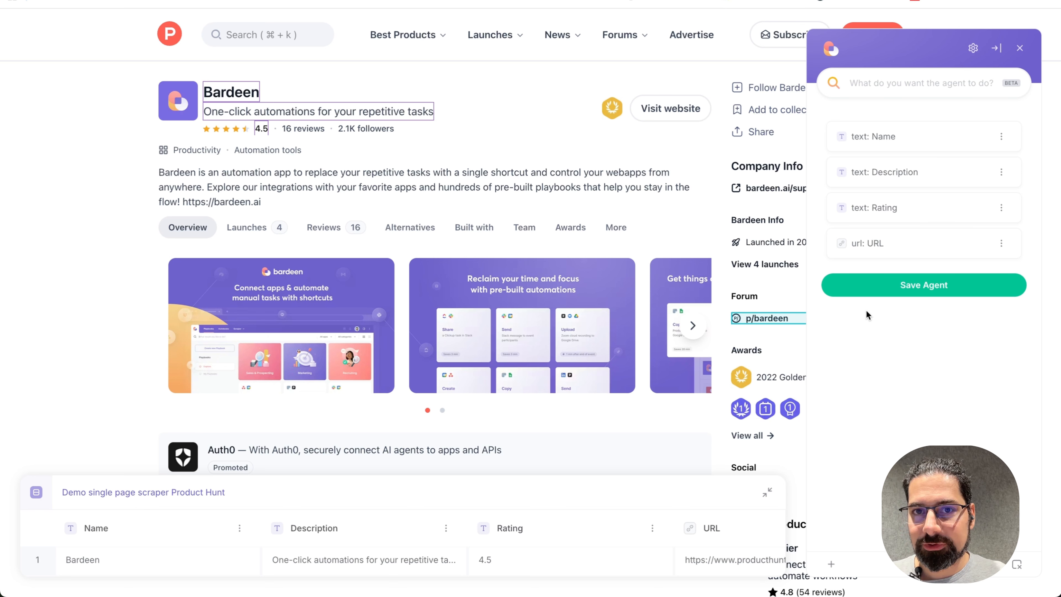
Step: Save the scraper agent, run it for all rows on the current website and review the scraped row
left_click(878, 284)
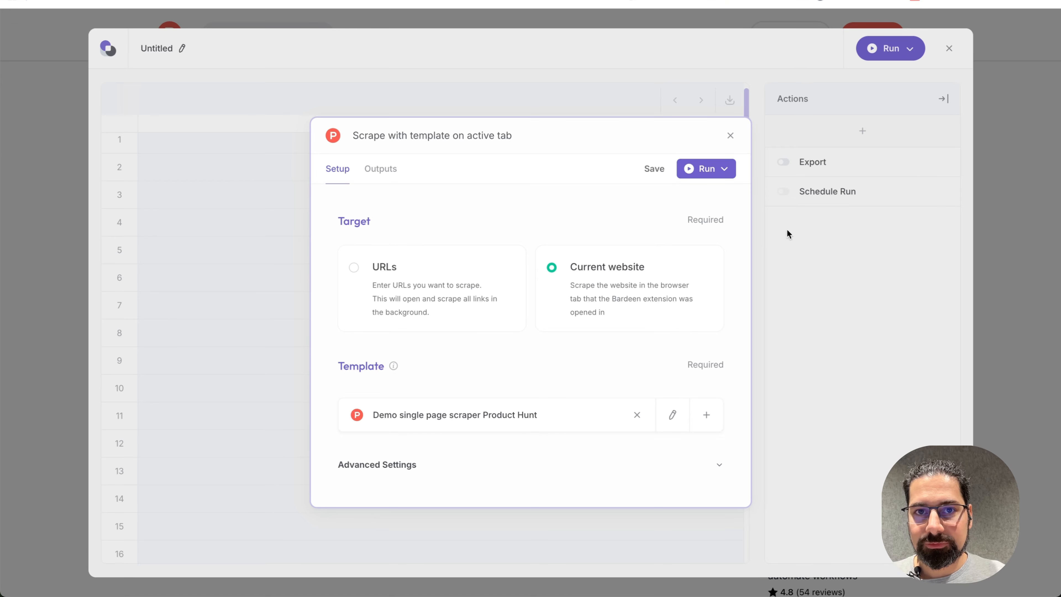
left_click(711, 172)
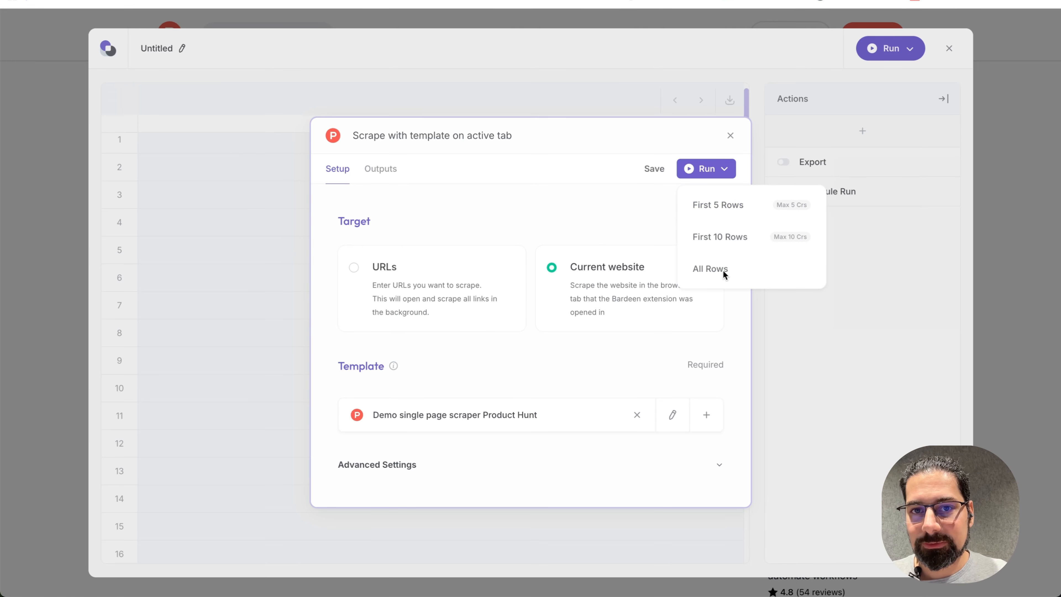
left_click(710, 269)
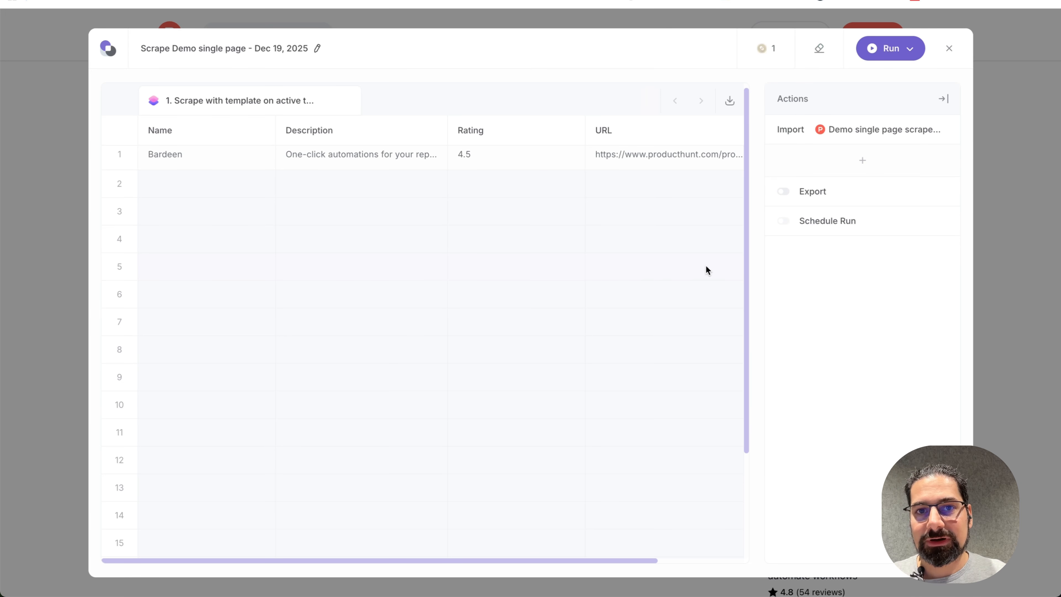
scroll(491, 161, "right", 3)
scroll(491, 160, "left", 3)
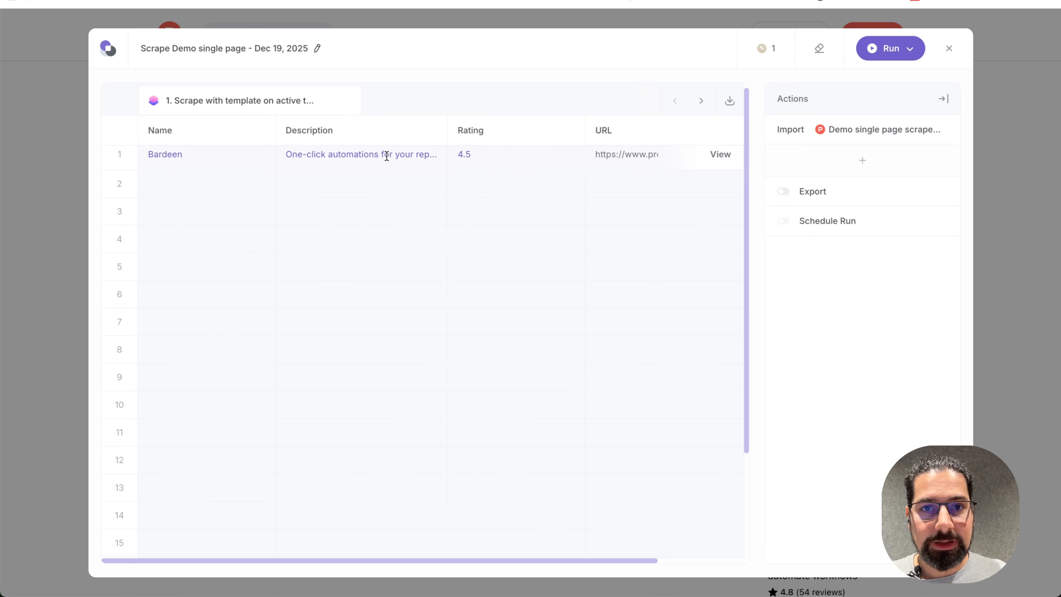
scroll(387, 156, "right", 3)
scroll(376, 159, "left", 3)
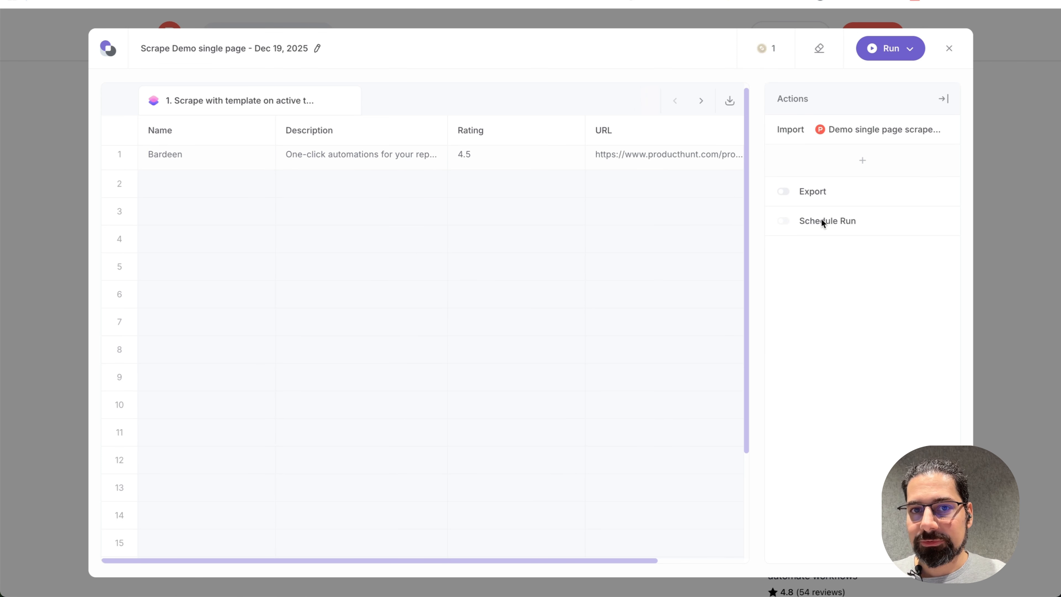
Step: Set up an export that adds rows to a Google Sheet and search for the spreadsheet "[Demo] Single"
left_click(785, 193)
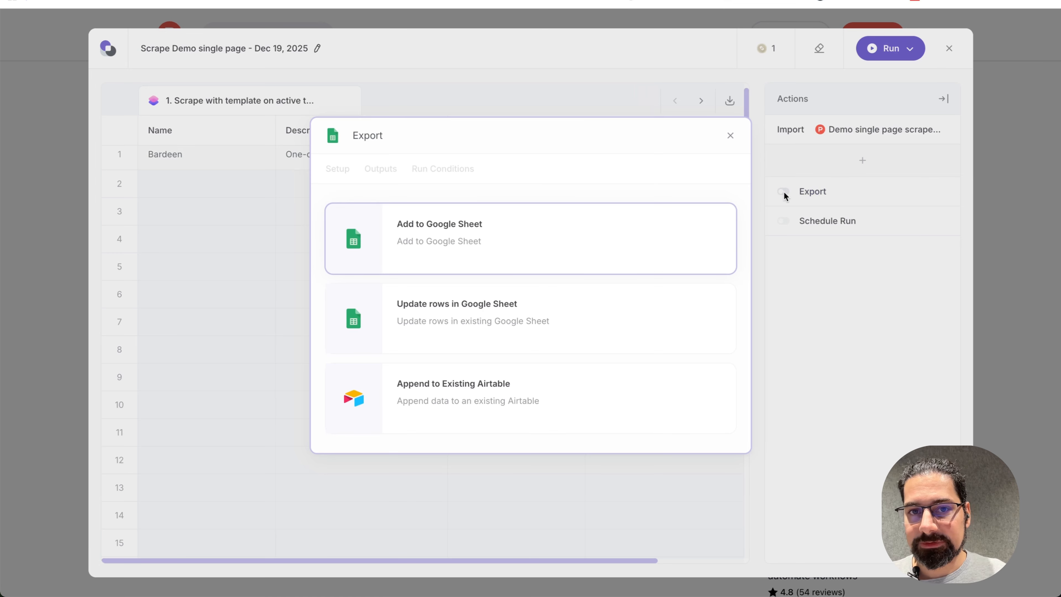
left_click(516, 240)
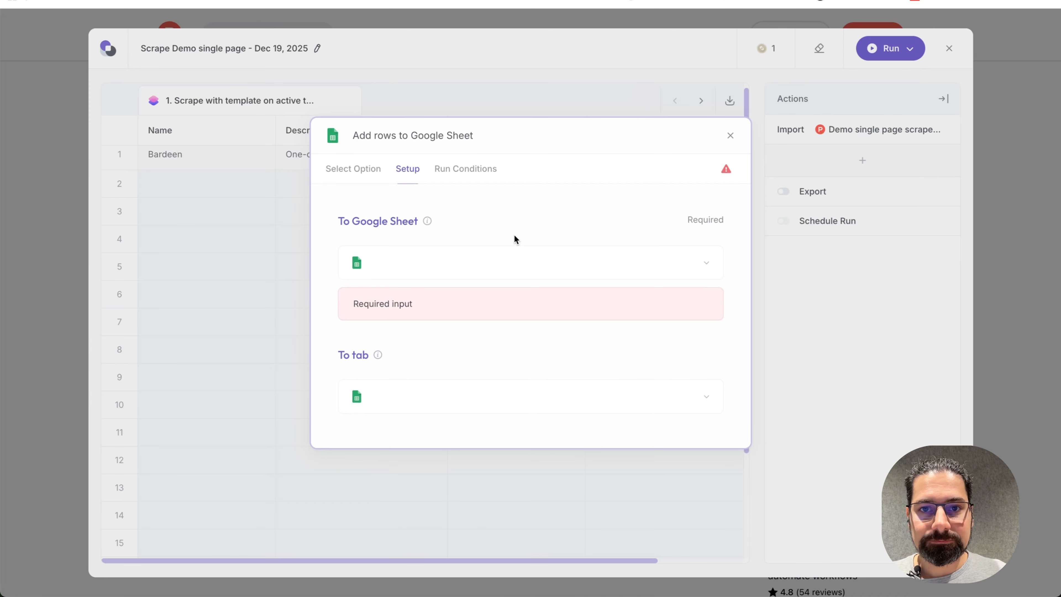
left_click(468, 272)
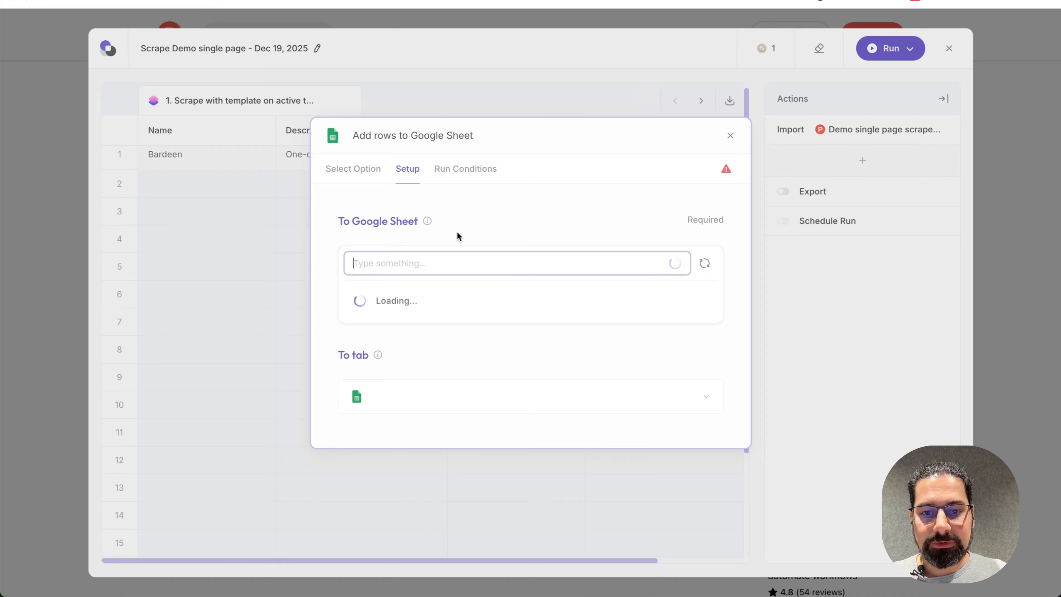
type("[Dee")
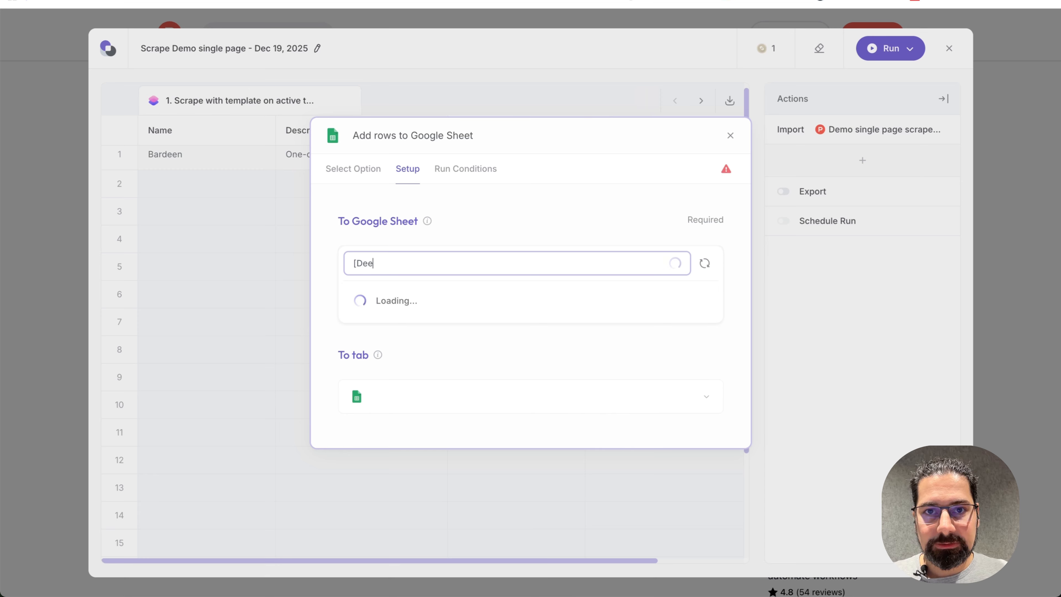
key("BackSpace")
type("mo] ")
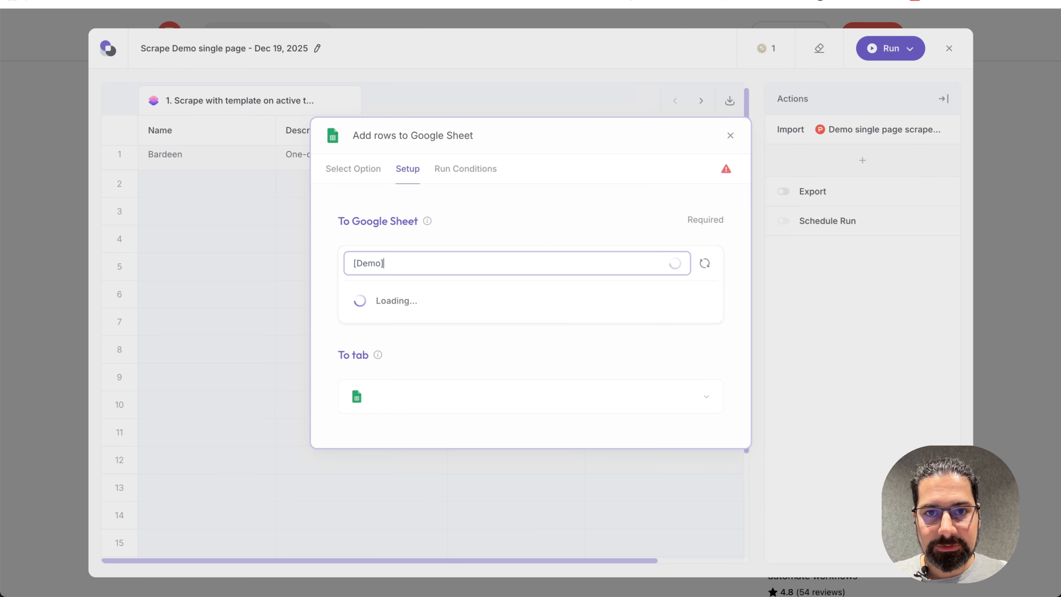
type("Single")
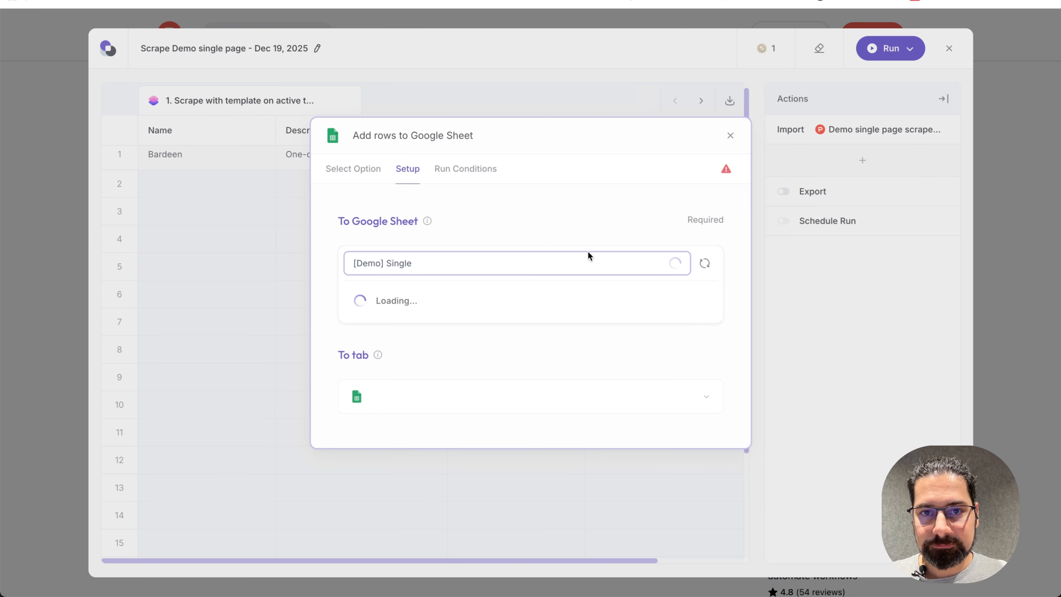
Step: Refresh the spreadsheet suggestions, choose "[Demo] Product Hunt Single Page" as the export target and save the export
left_click(866, 412)
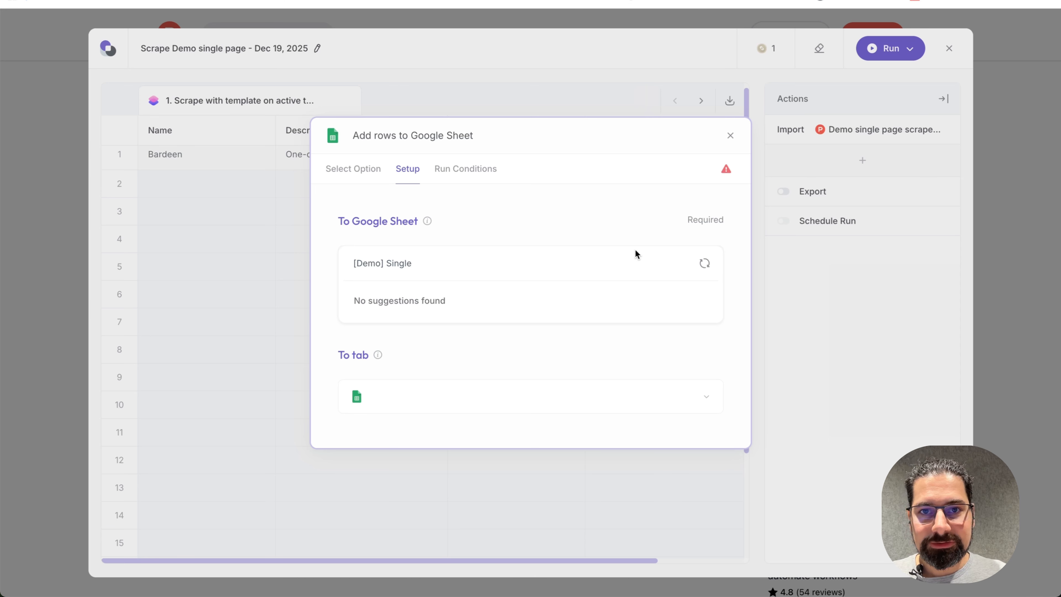
left_click(654, 226)
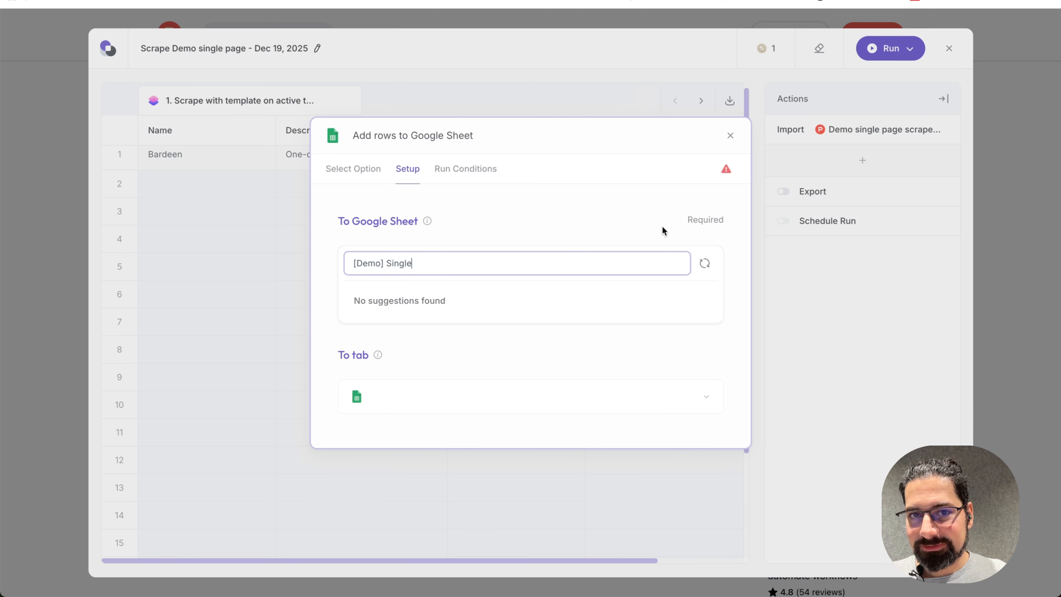
left_click(705, 264)
triple_click(531, 263)
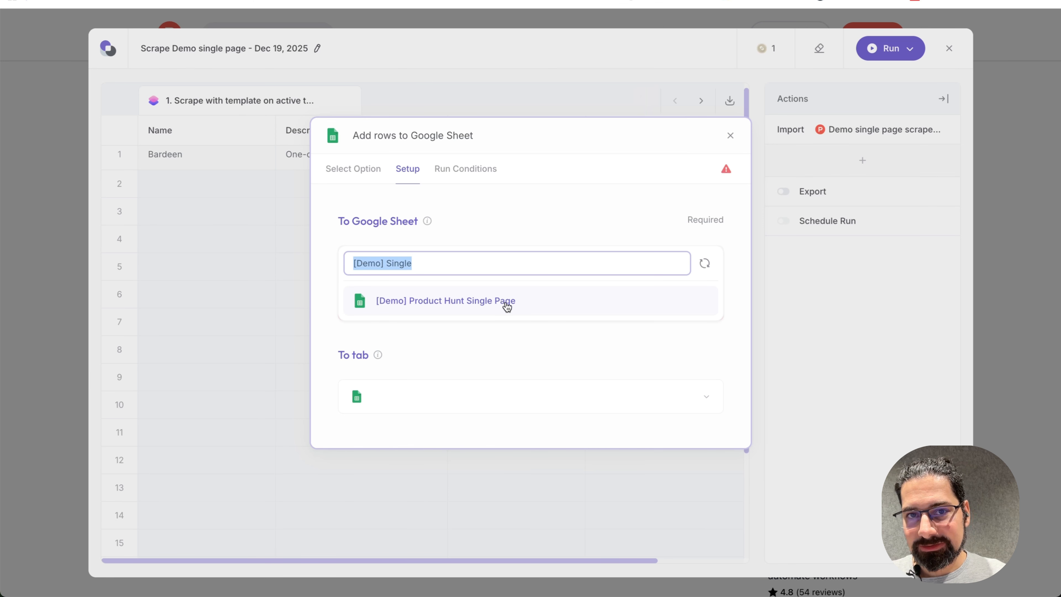
left_click(437, 301)
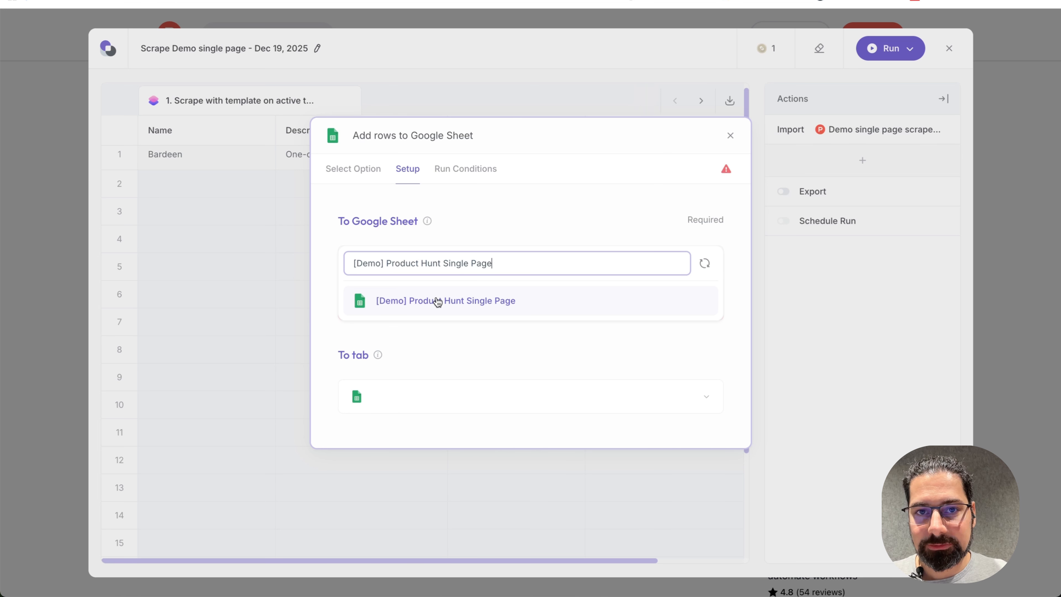
left_click(437, 304)
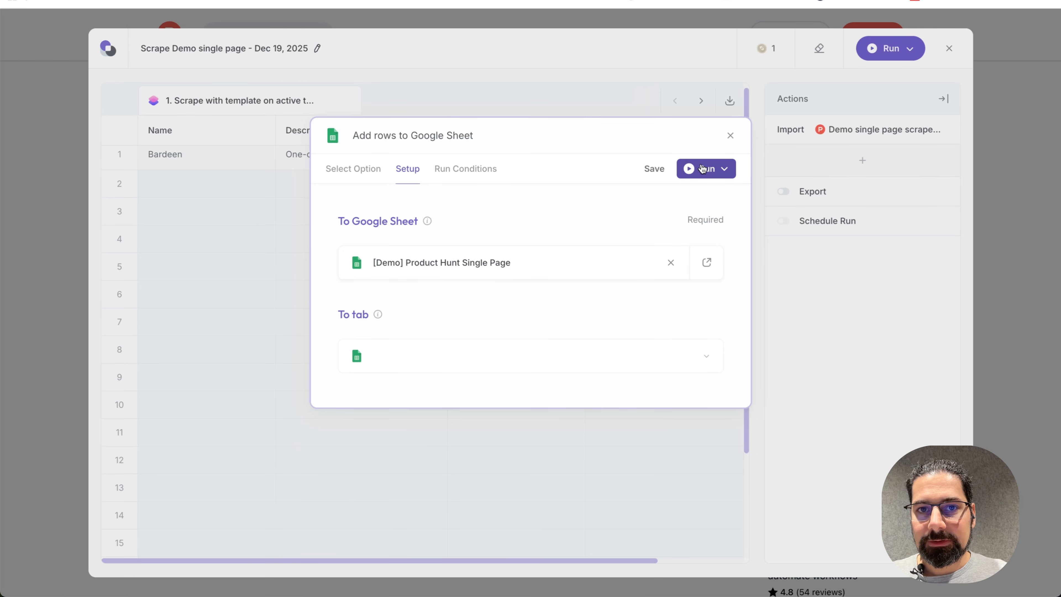
left_click(657, 169)
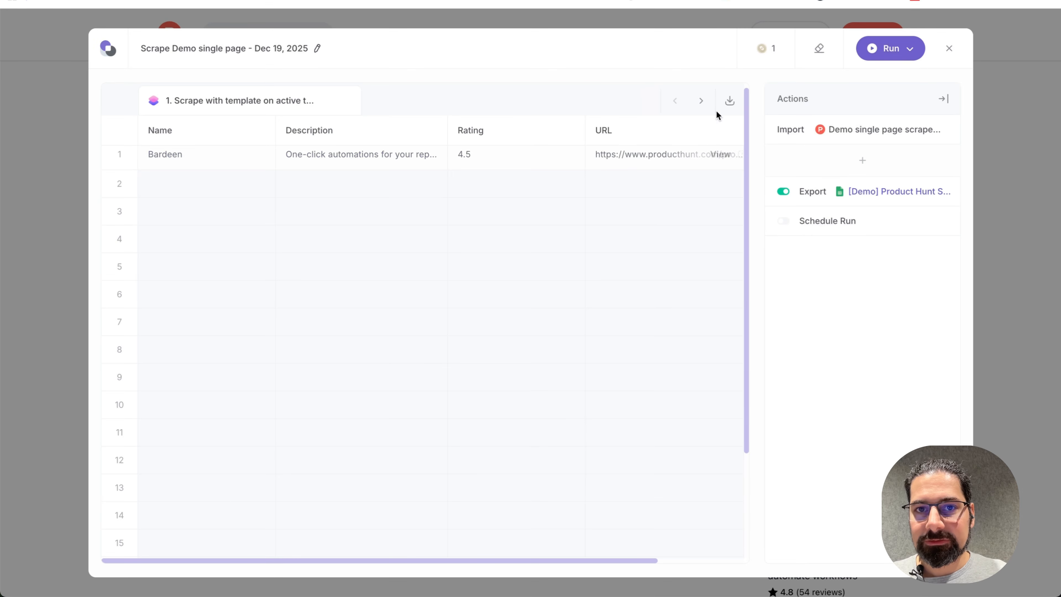
Step: Run the scraper with its export for all rows and open the linked Google Sheet
left_click(892, 50)
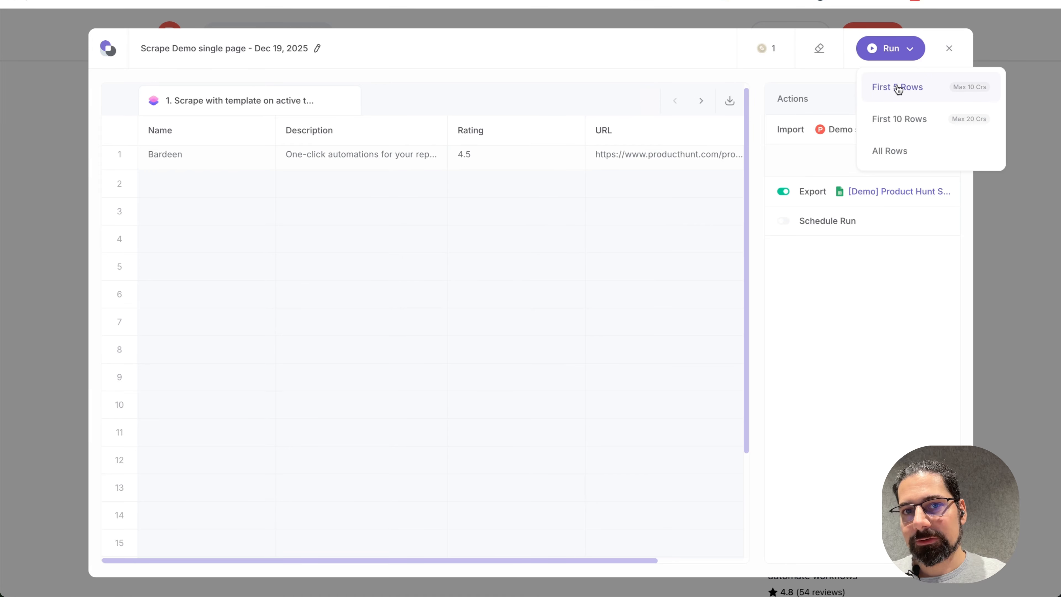
left_click(907, 156)
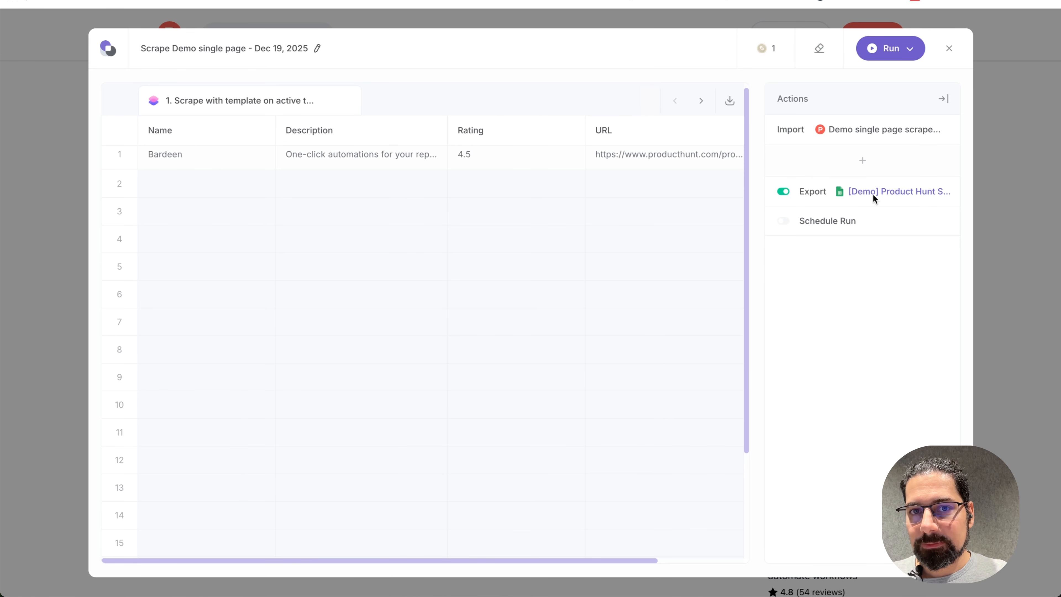
left_click(864, 192)
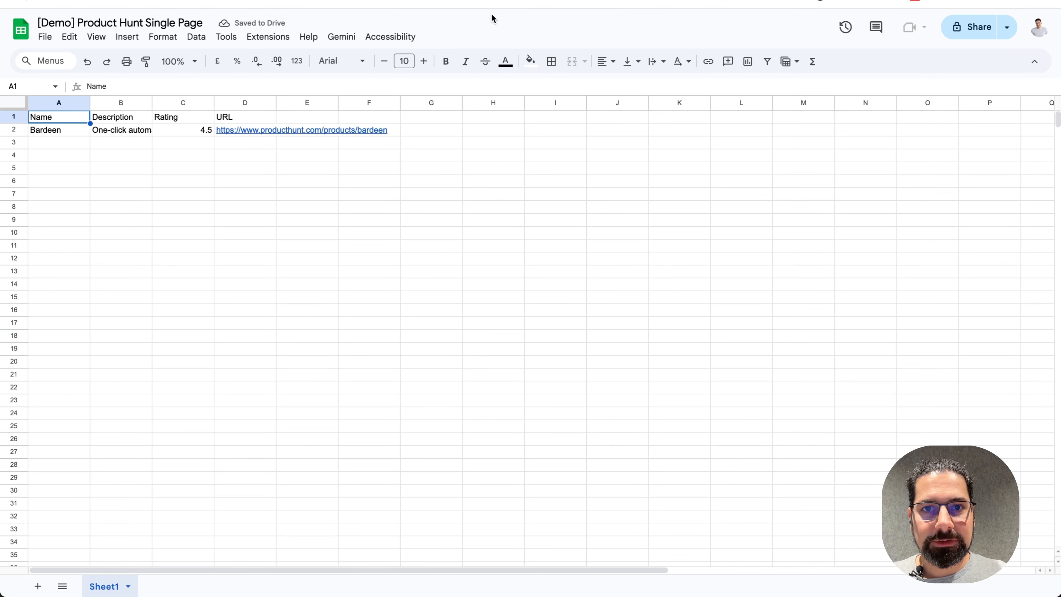
Step: Check the exported name, description, rating and product URL in row 2 of the Google Sheet
left_click(57, 133)
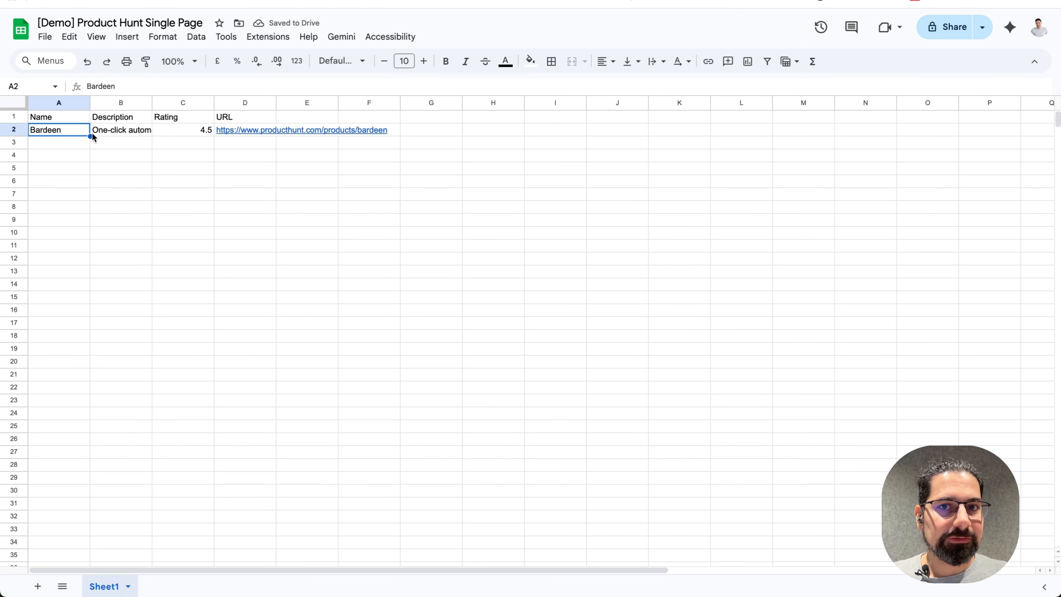
left_click(107, 138)
left_click(131, 129)
left_click(176, 129)
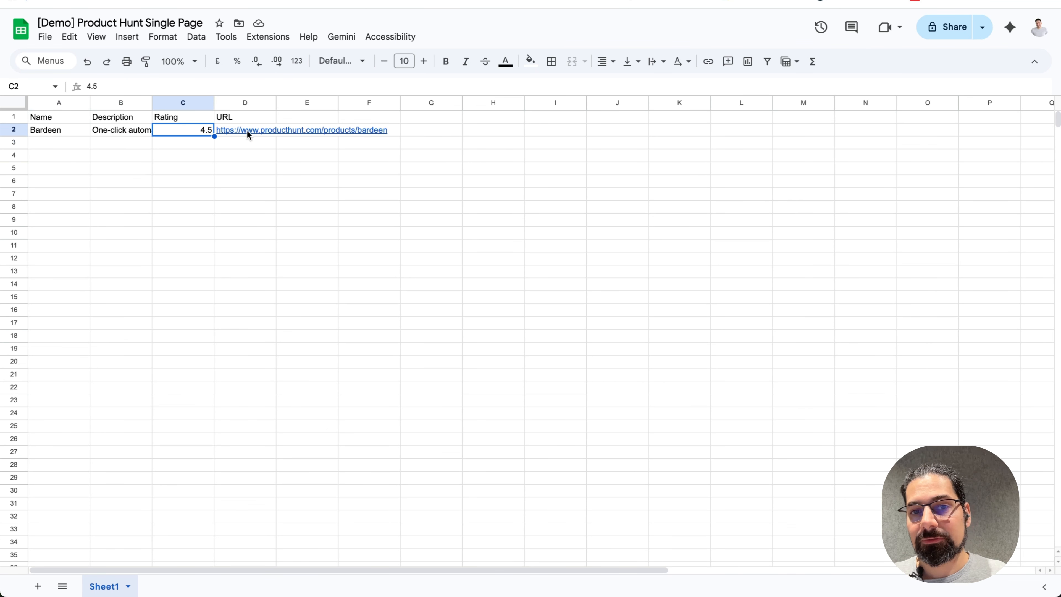
mouse_move(246, 132)
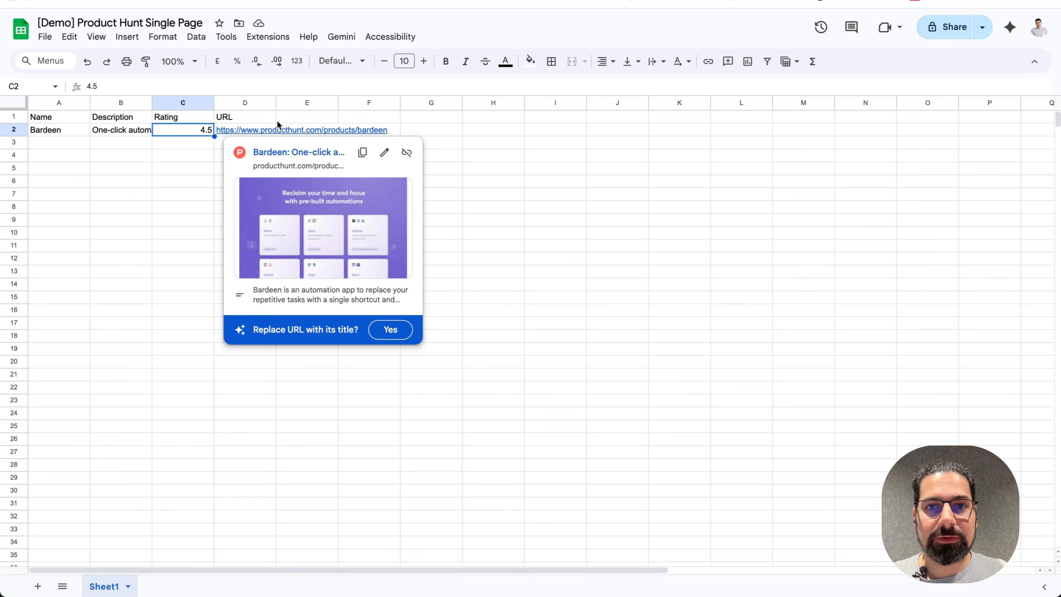
left_click(417, 129)
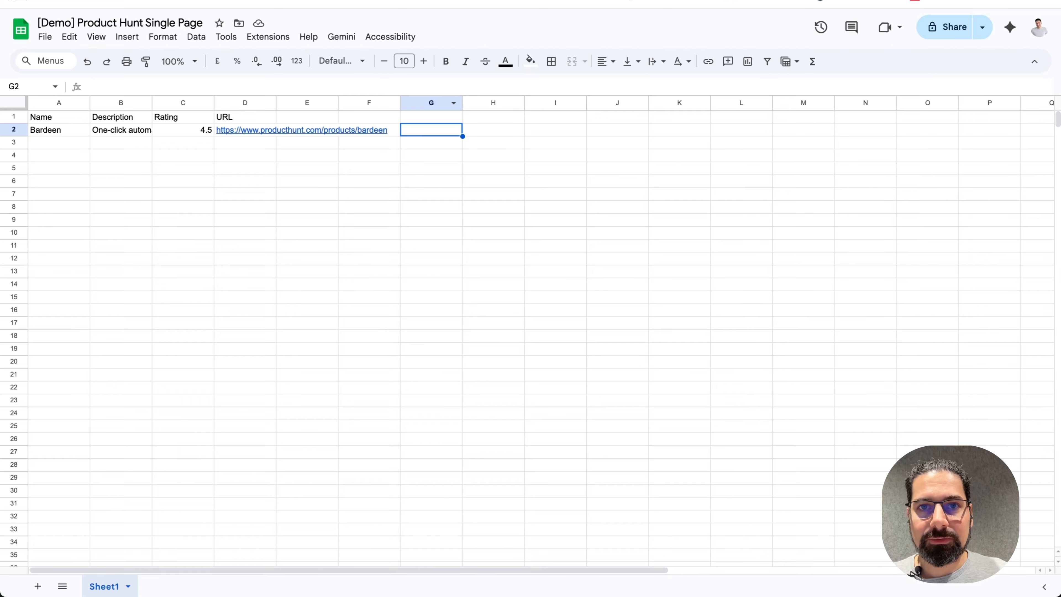